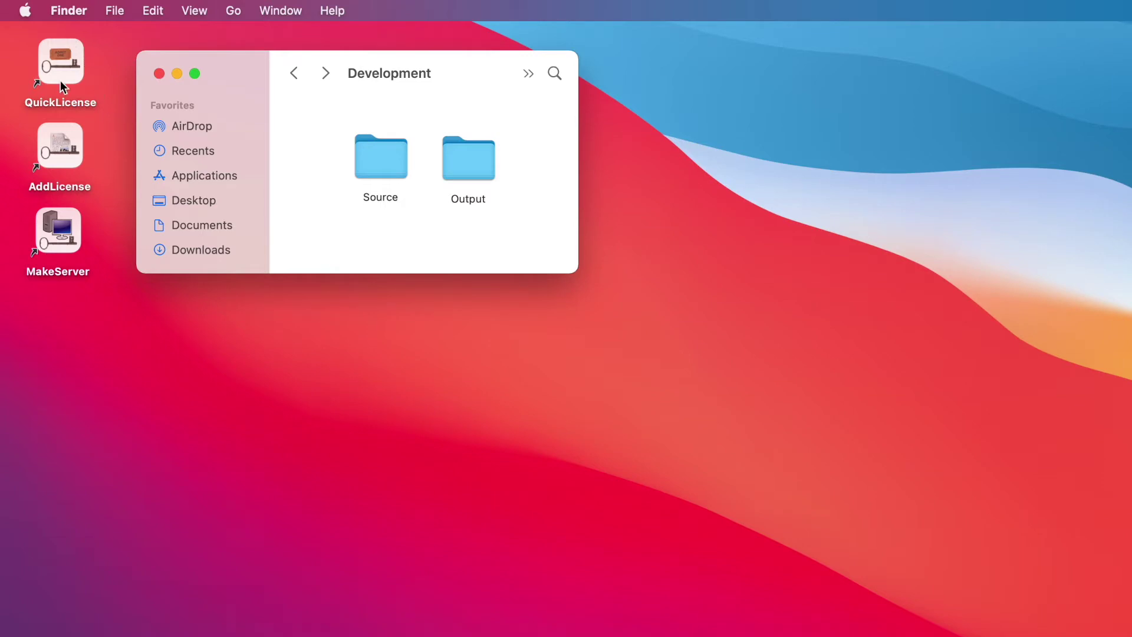
Run the Hello app from the Source folder to see its unlicensed behaviour, and close it.
{"action": "double_click", "coordinate": [376, 166]}
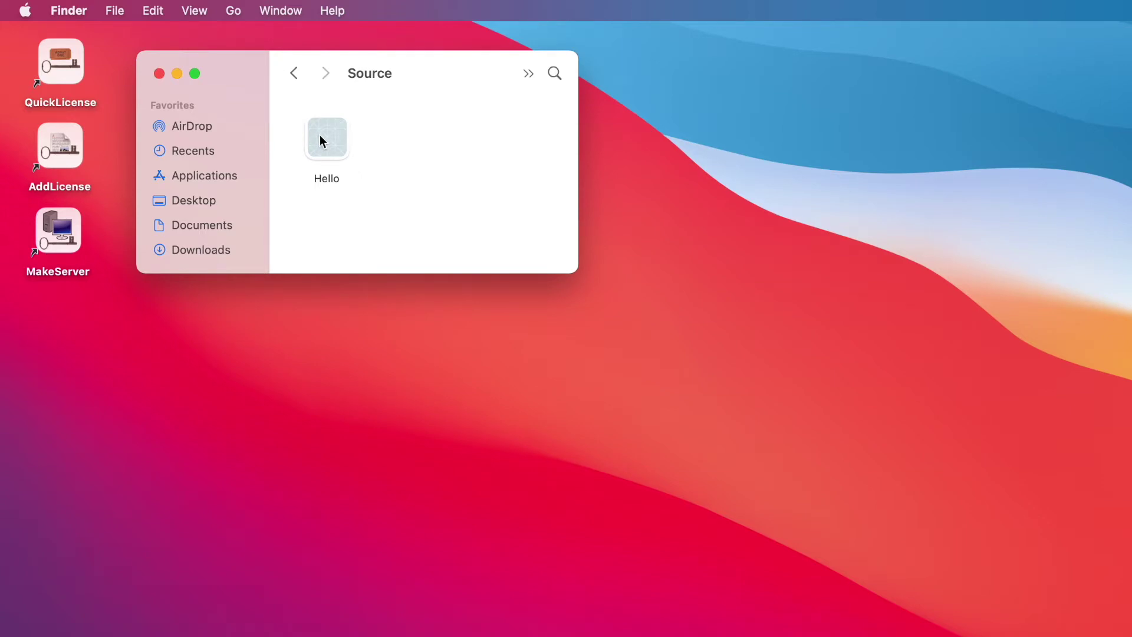
{"action": "double_click", "coordinate": [323, 138]}
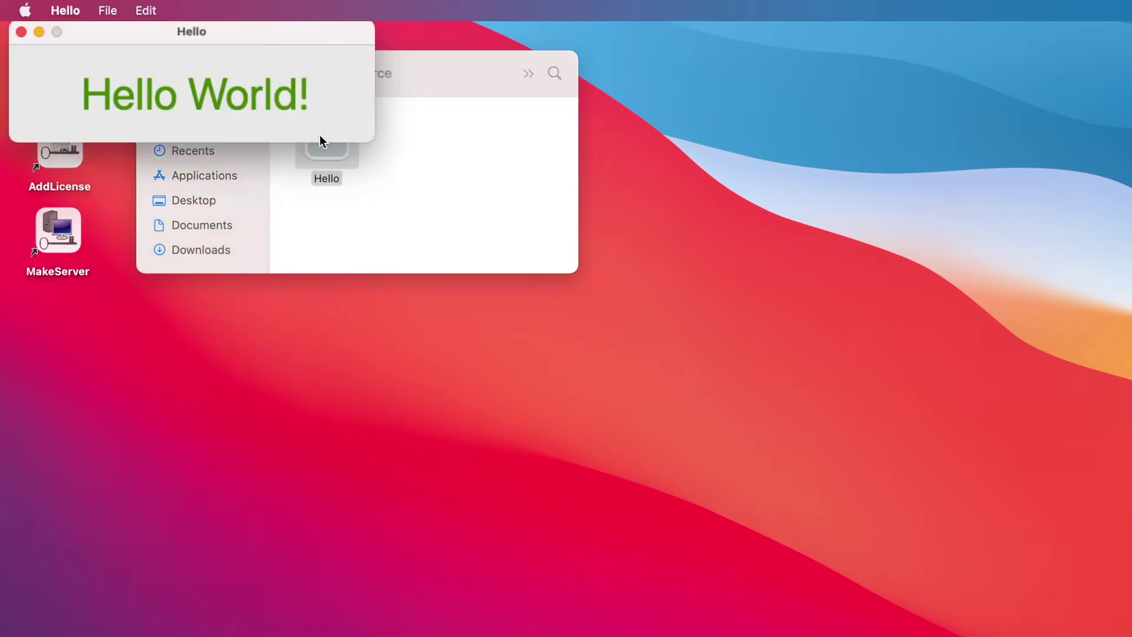
{"action": "left_click", "coordinate": [21, 31]}
{"action": "left_click", "coordinate": [453, 223]}
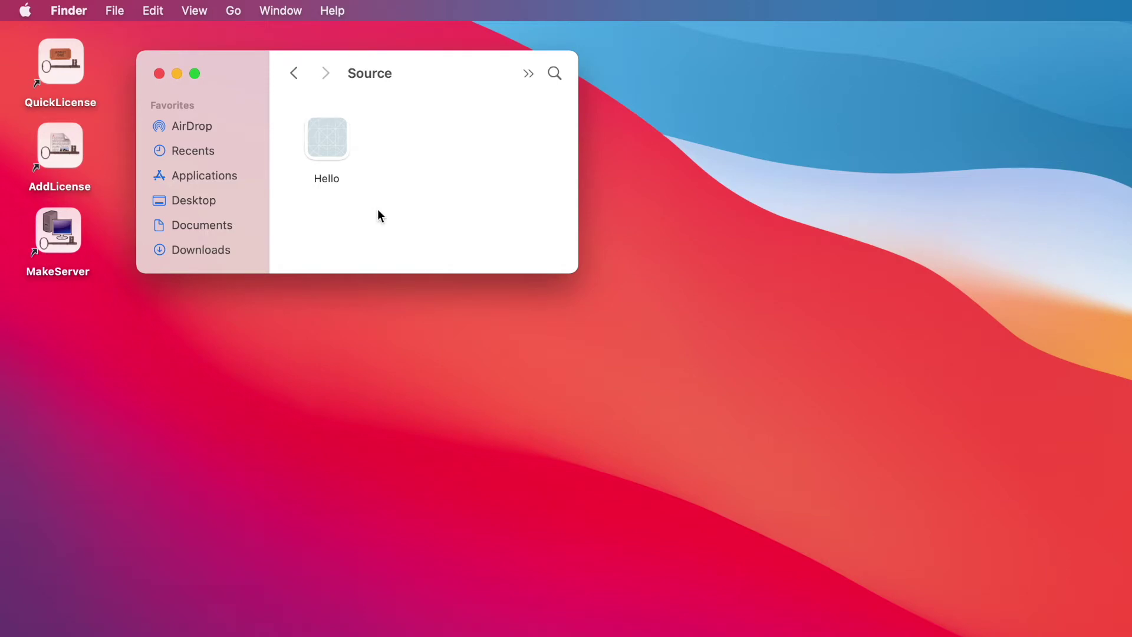
Switch to QuickLicense and open the HelloFloat license record.
{"action": "double_click", "coordinate": [57, 52]}
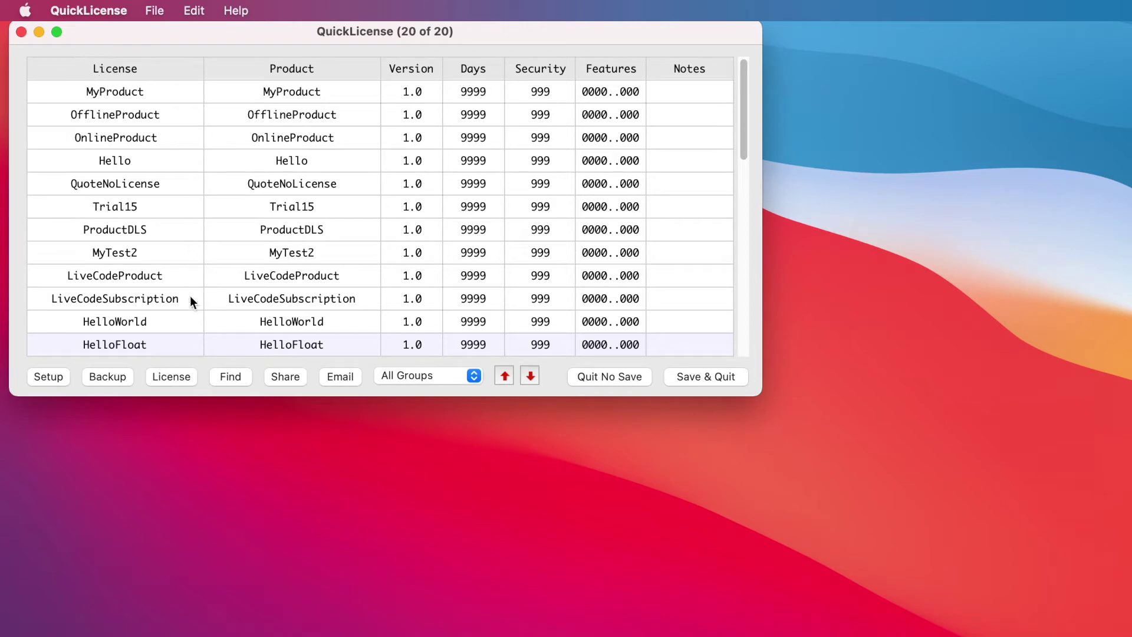
{"action": "double_click", "coordinate": [118, 345]}
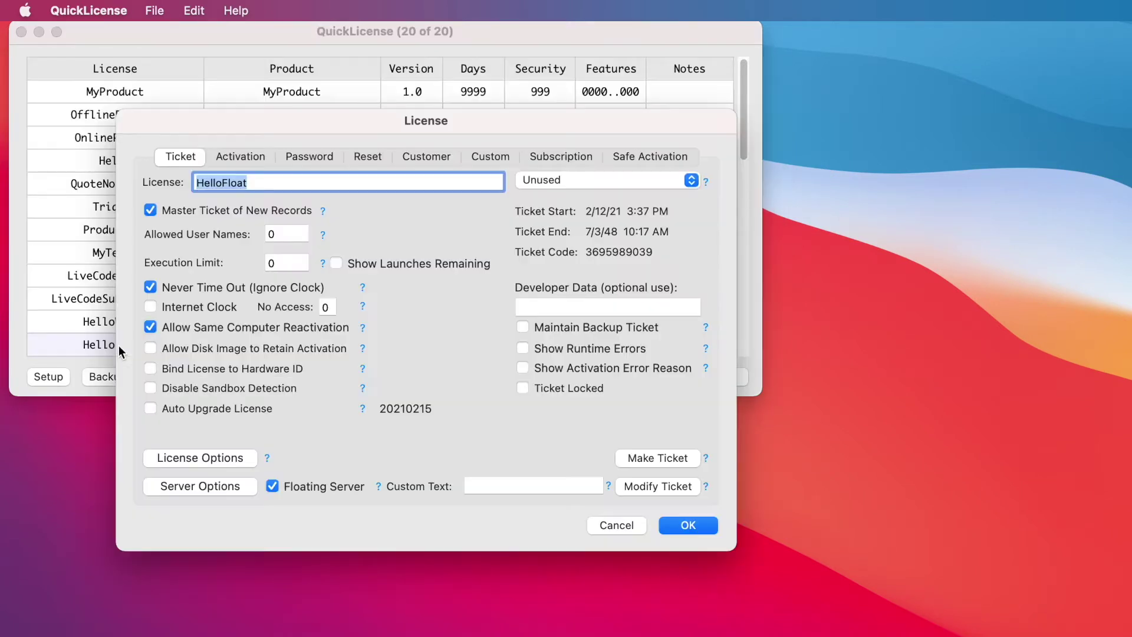
{"action": "left_click_drag", "start_coordinate": [287, 115], "coordinate": [250, 55]}
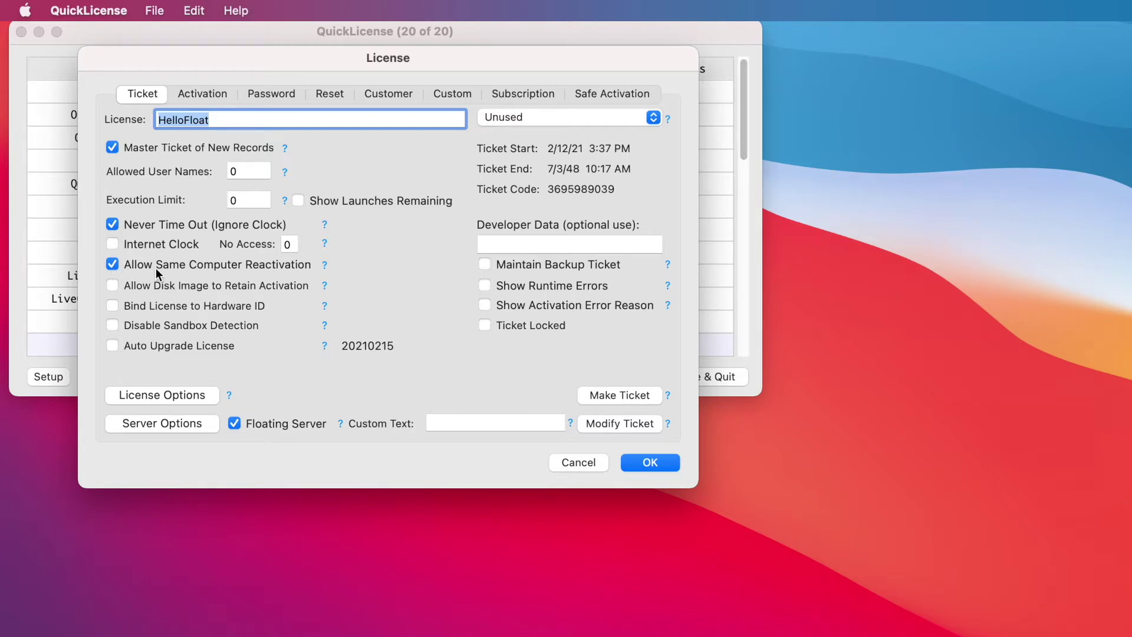
Review the HelloFloat license's floating server options, activation settings and Safe Activation settings.
{"action": "left_click", "coordinate": [152, 428]}
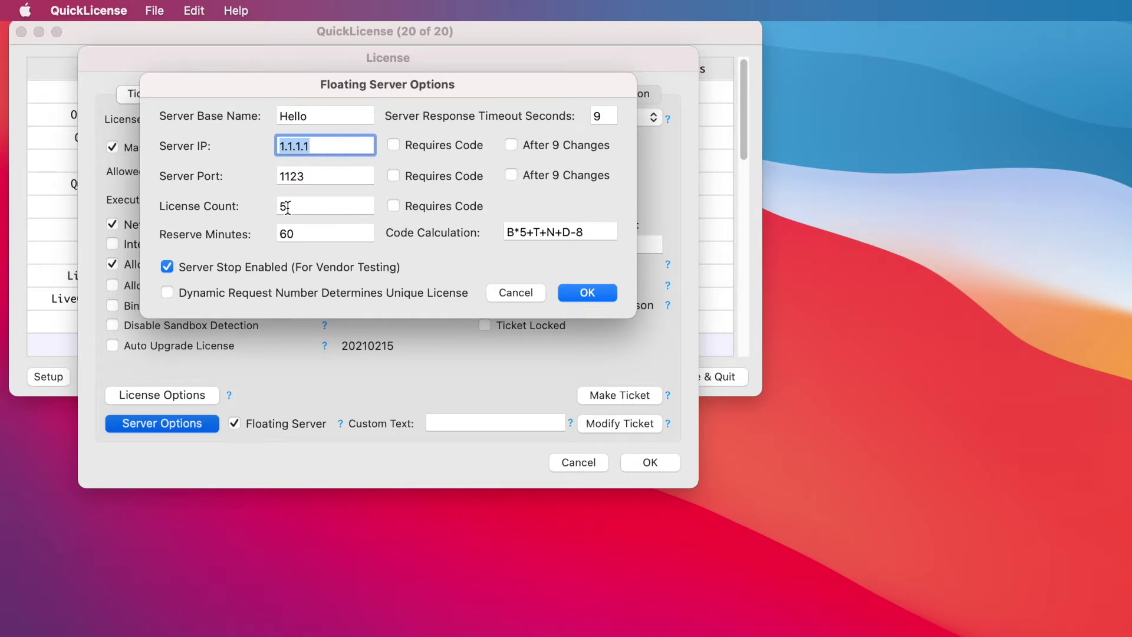
{"action": "left_click", "coordinate": [595, 298]}
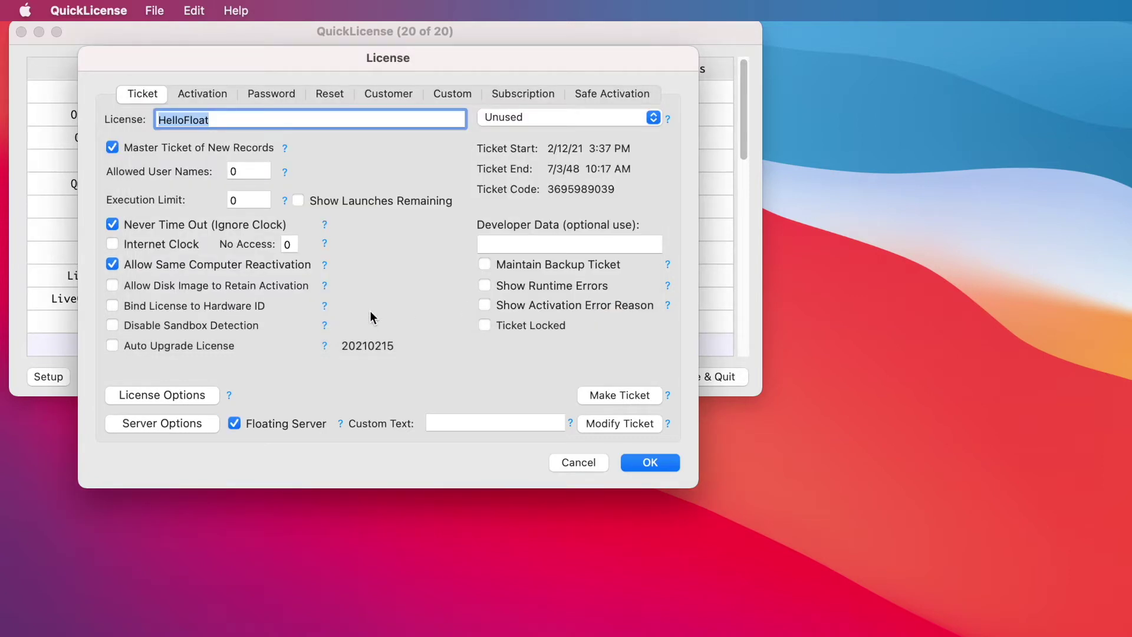
{"action": "left_click", "coordinate": [204, 93]}
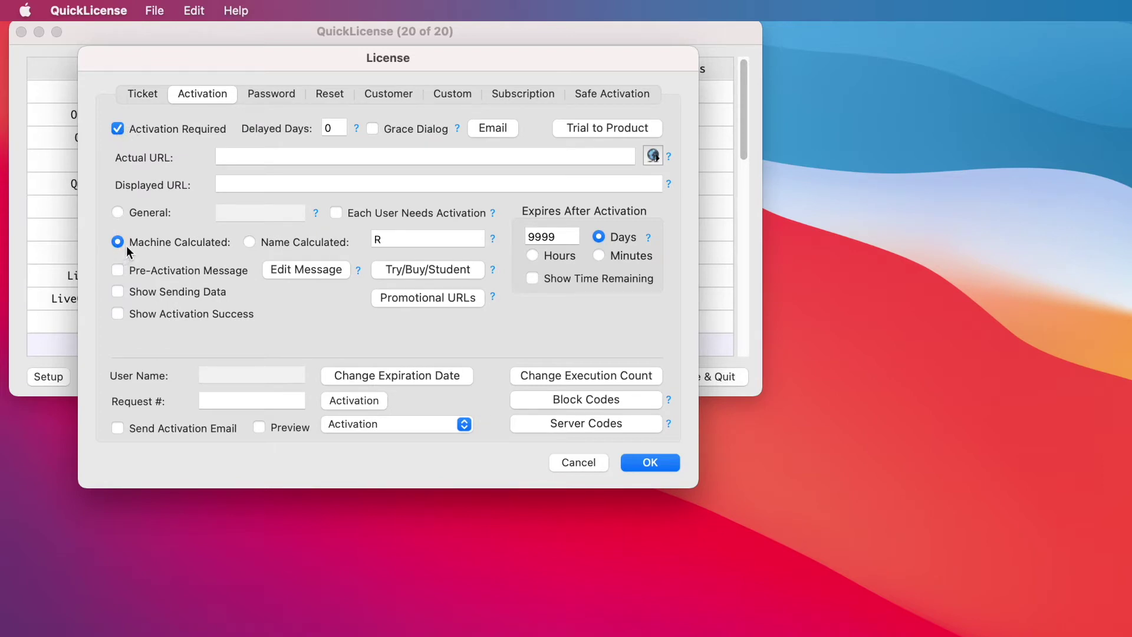
{"action": "left_click", "coordinate": [589, 94]}
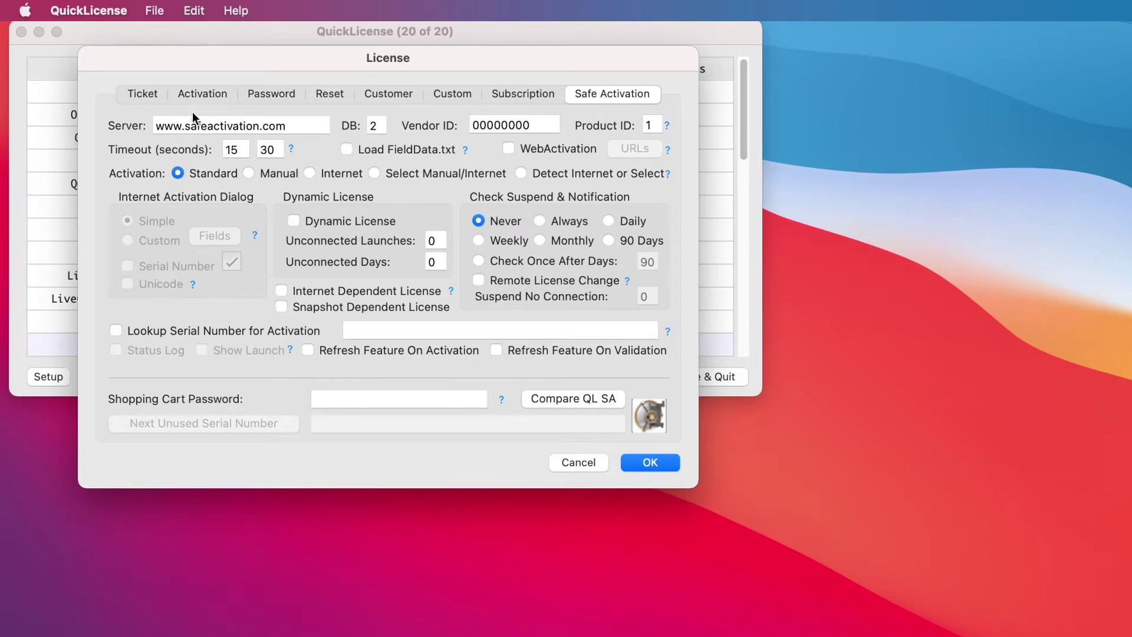
Generate the HelloFloat ticket file with Modify Ticket, accept the license, and return to the Source folder in Finder.
{"action": "left_click", "coordinate": [142, 95]}
{"action": "left_click", "coordinate": [654, 424]}
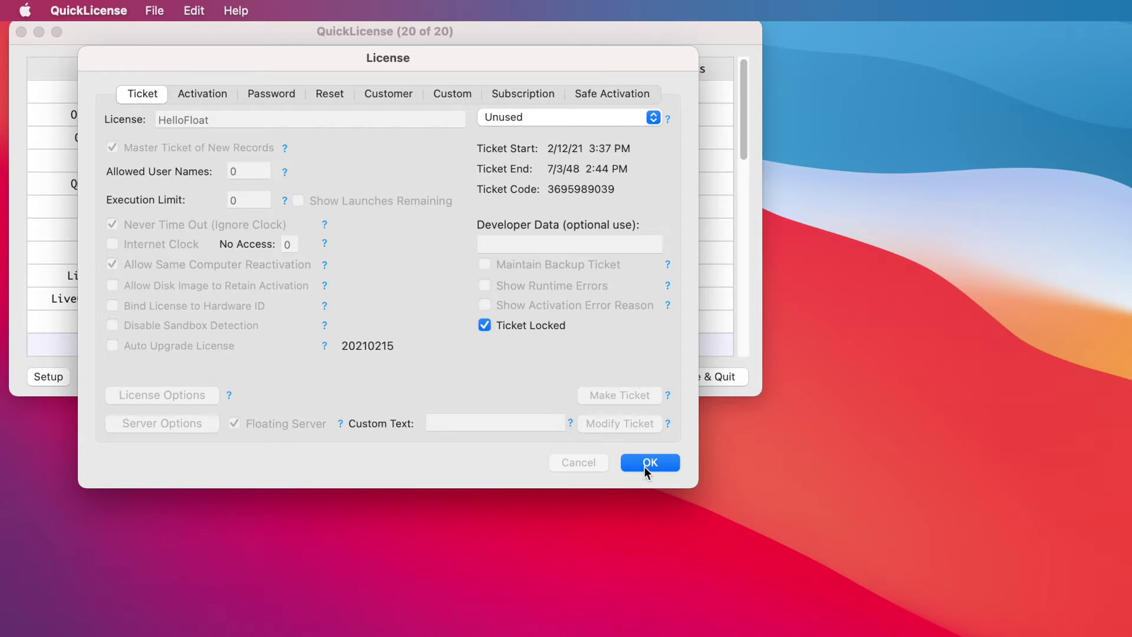
{"action": "left_click", "coordinate": [645, 466]}
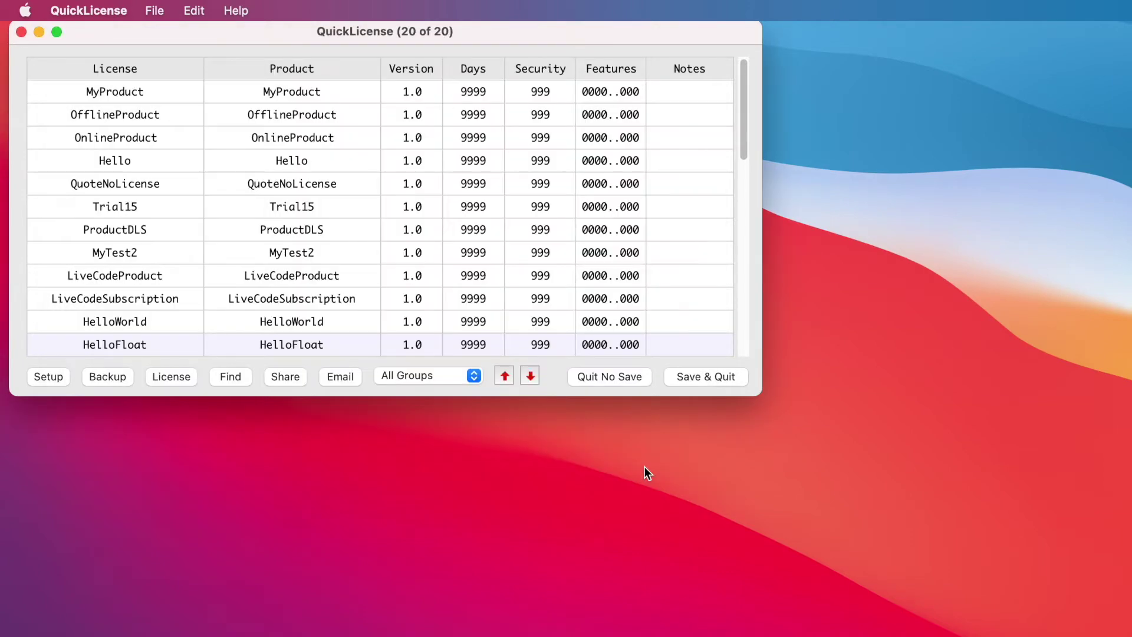
{"action": "left_click", "coordinate": [37, 30]}
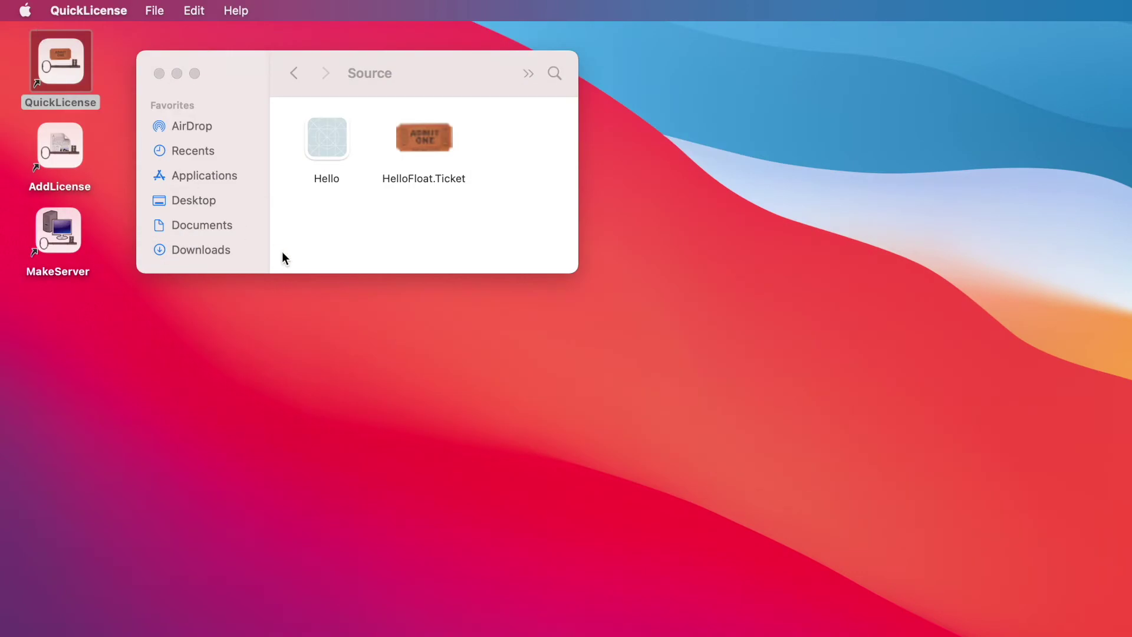
{"action": "left_click", "coordinate": [338, 246]}
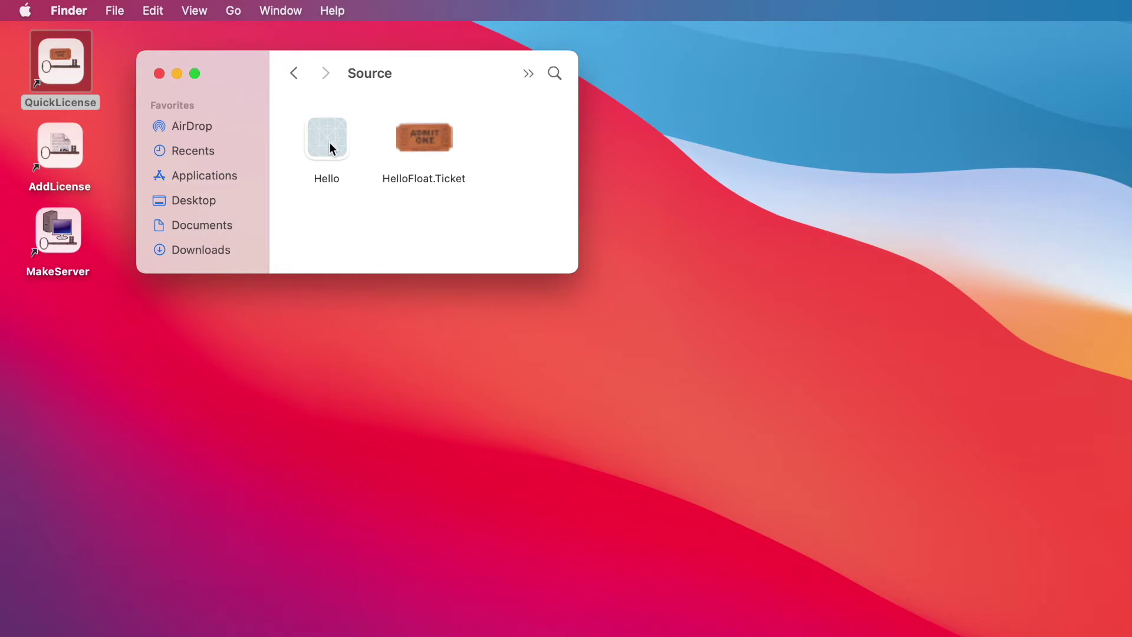
Build the licensed Hello application from the HelloFloat record in AddLicense, allowing access to the Documents folder.
{"action": "double_click", "coordinate": [57, 148]}
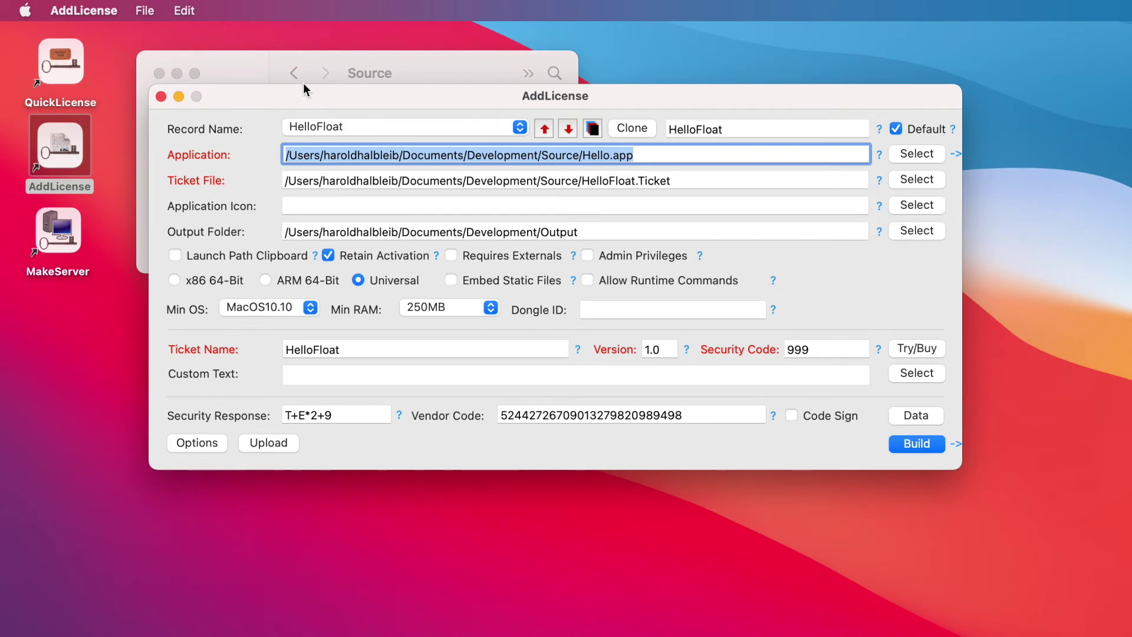
{"action": "left_click_drag", "start_coordinate": [299, 93], "coordinate": [222, 229]}
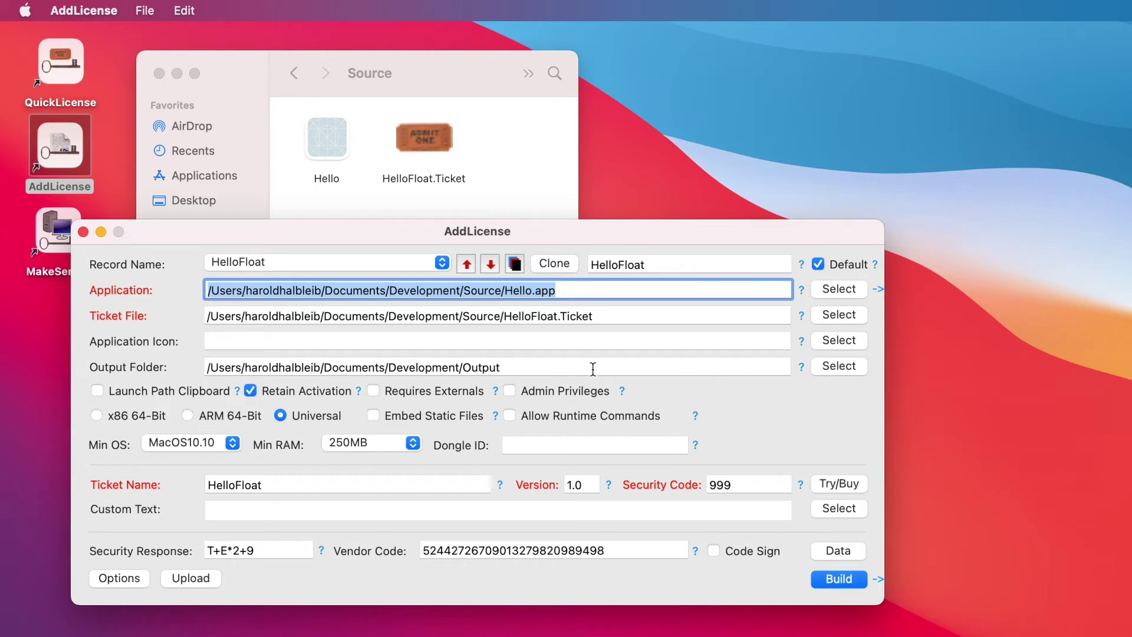
{"action": "left_click", "coordinate": [250, 391]}
{"action": "left_click", "coordinate": [846, 582]}
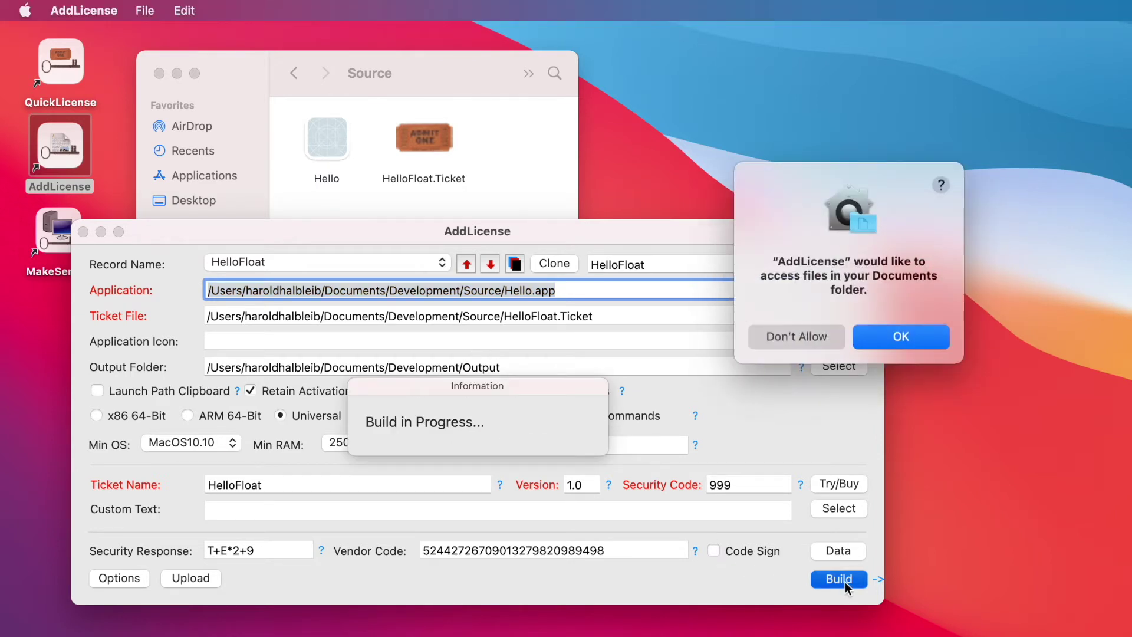
{"action": "left_click", "coordinate": [873, 334]}
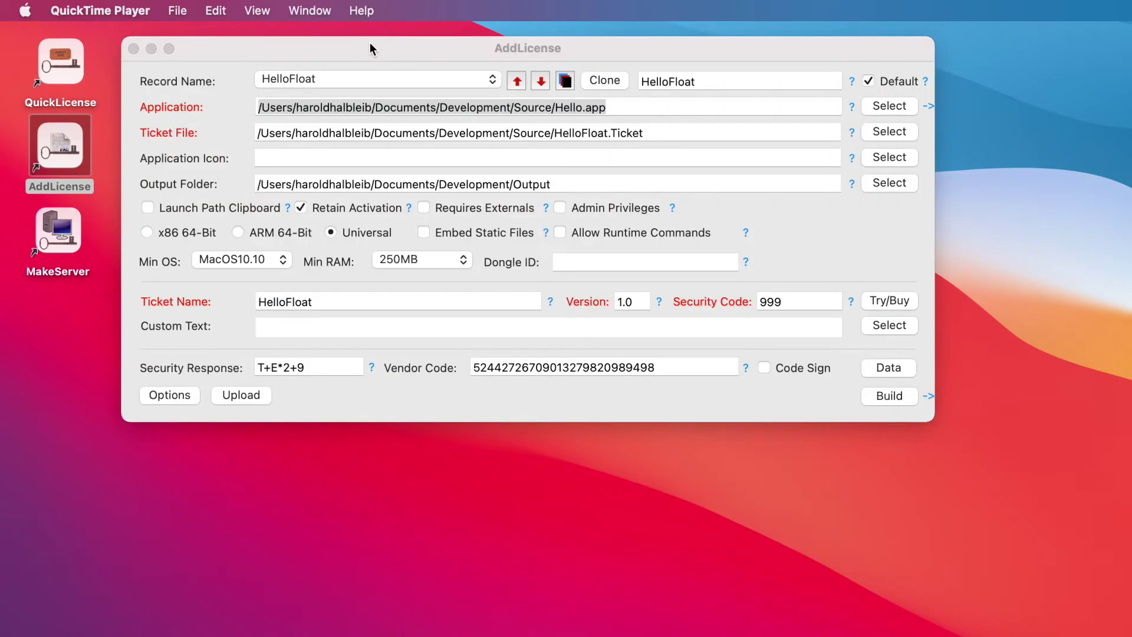
{"action": "left_click", "coordinate": [372, 49]}
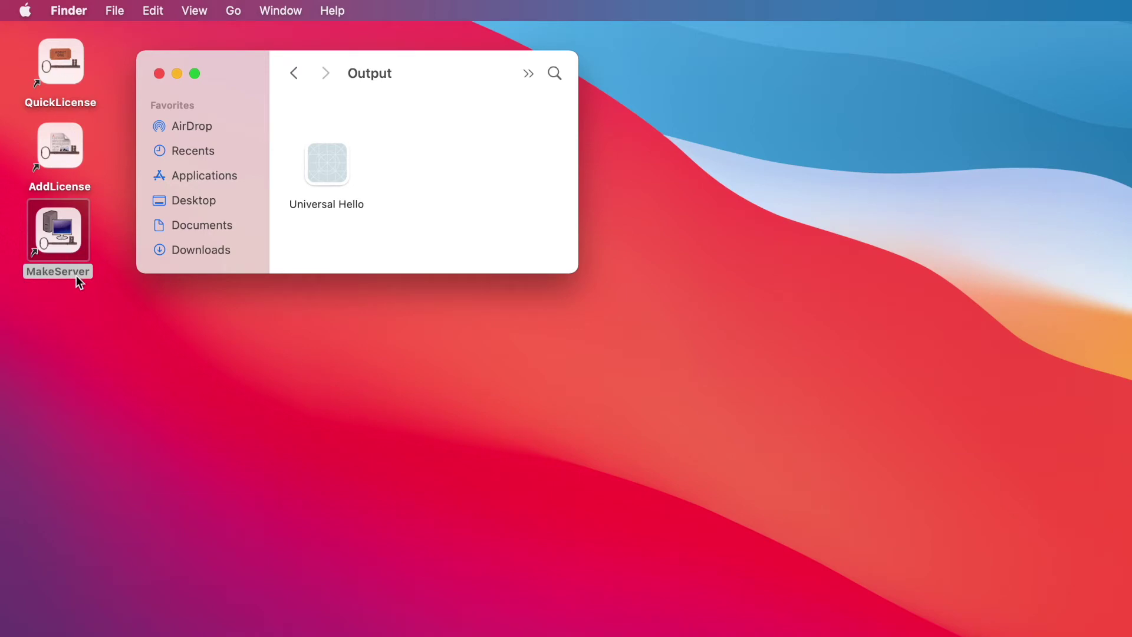
Build the server and monitor pair from the HelloFloat record in MakeServer, allowing Documents folder access, and minimize the window.
{"action": "double_click", "coordinate": [67, 236]}
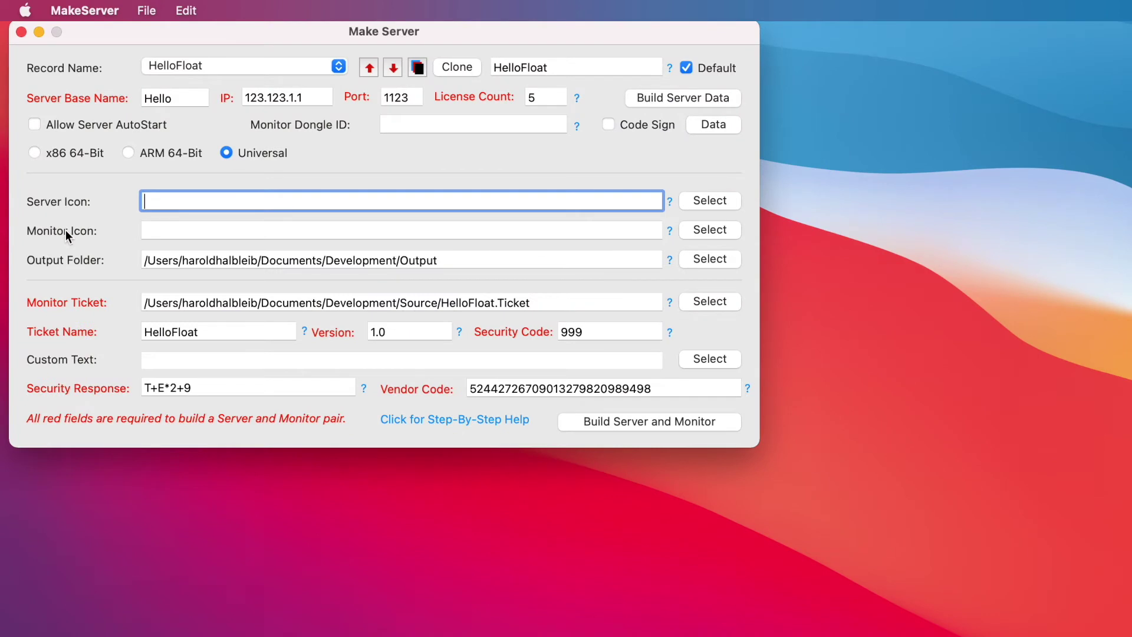
{"action": "left_click", "coordinate": [184, 66]}
{"action": "left_click", "coordinate": [184, 66]}
{"action": "left_click", "coordinate": [623, 426]}
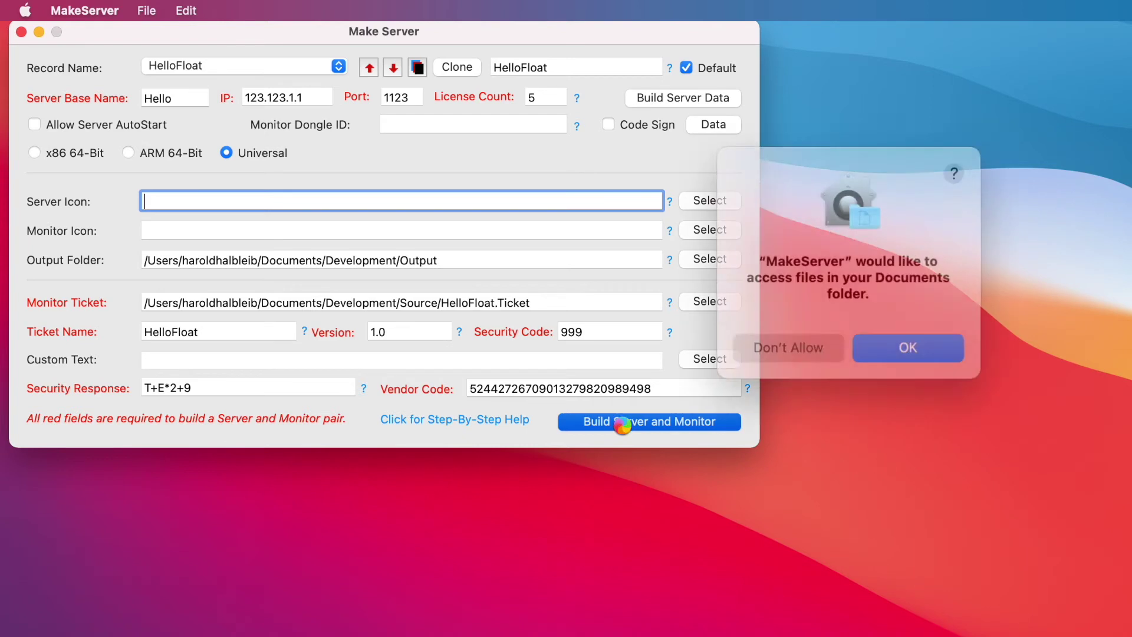
{"action": "left_click", "coordinate": [889, 344]}
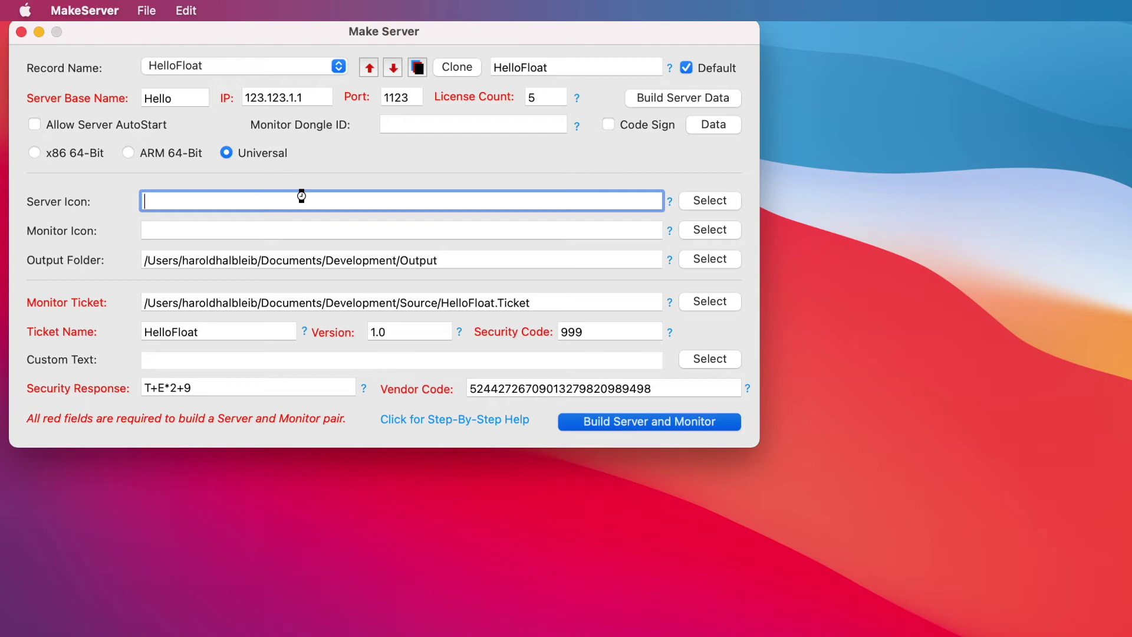
{"action": "left_click", "coordinate": [38, 32]}
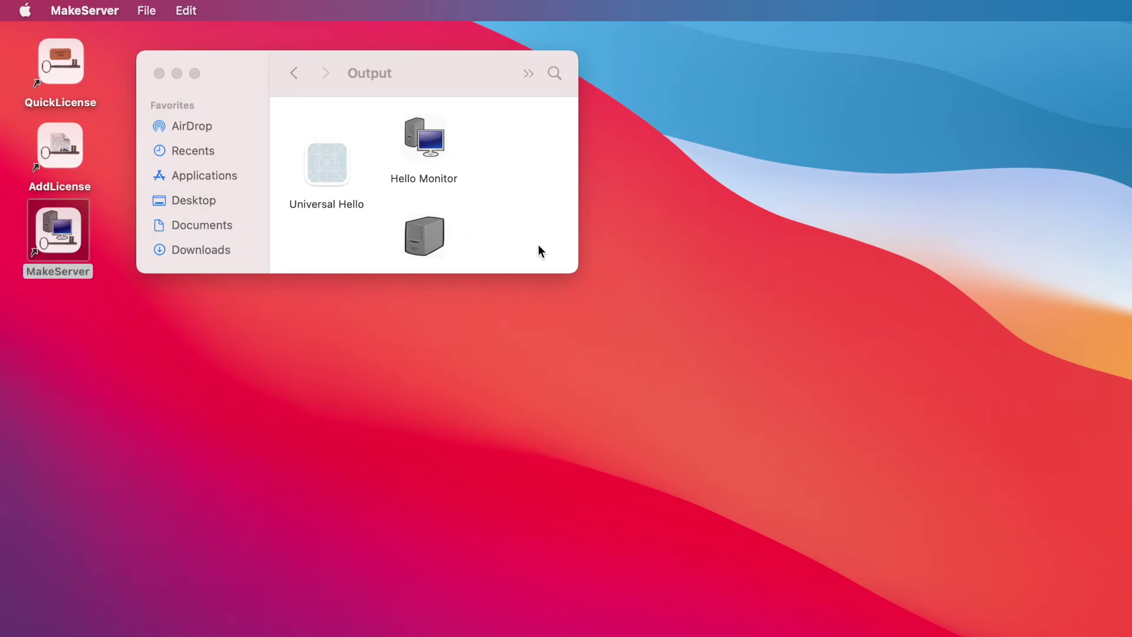
Enlarge the Output folder window and rename the Universal Hello application as Hello.
{"action": "left_click_drag", "start_coordinate": [575, 271], "coordinate": [573, 318]}
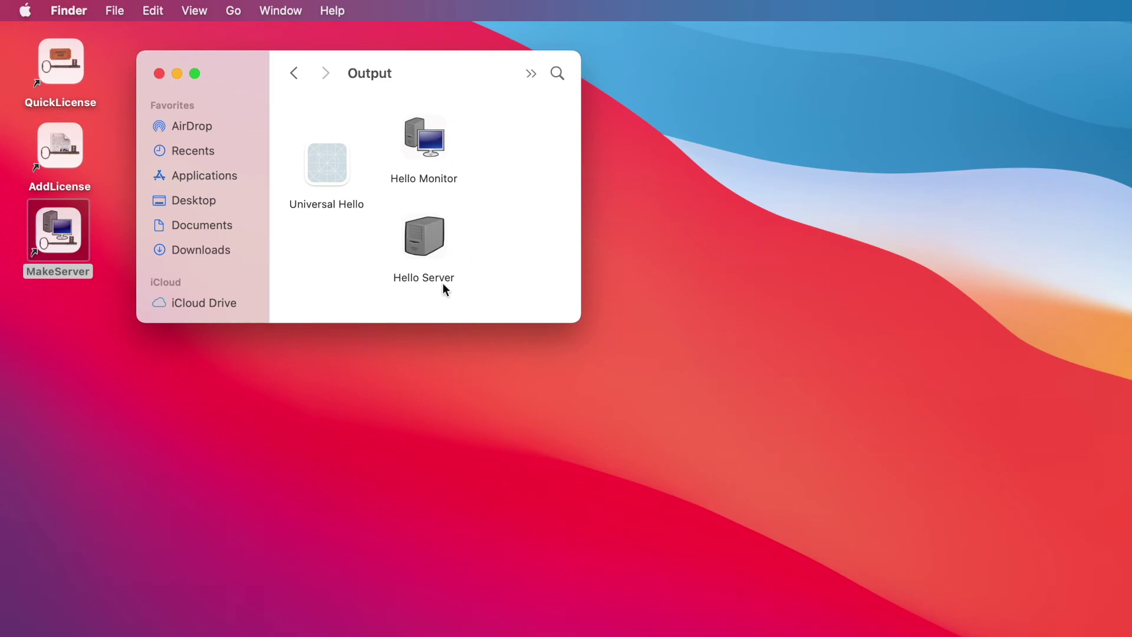
{"action": "left_click", "coordinate": [346, 206]}
{"action": "left_click", "coordinate": [344, 205]}
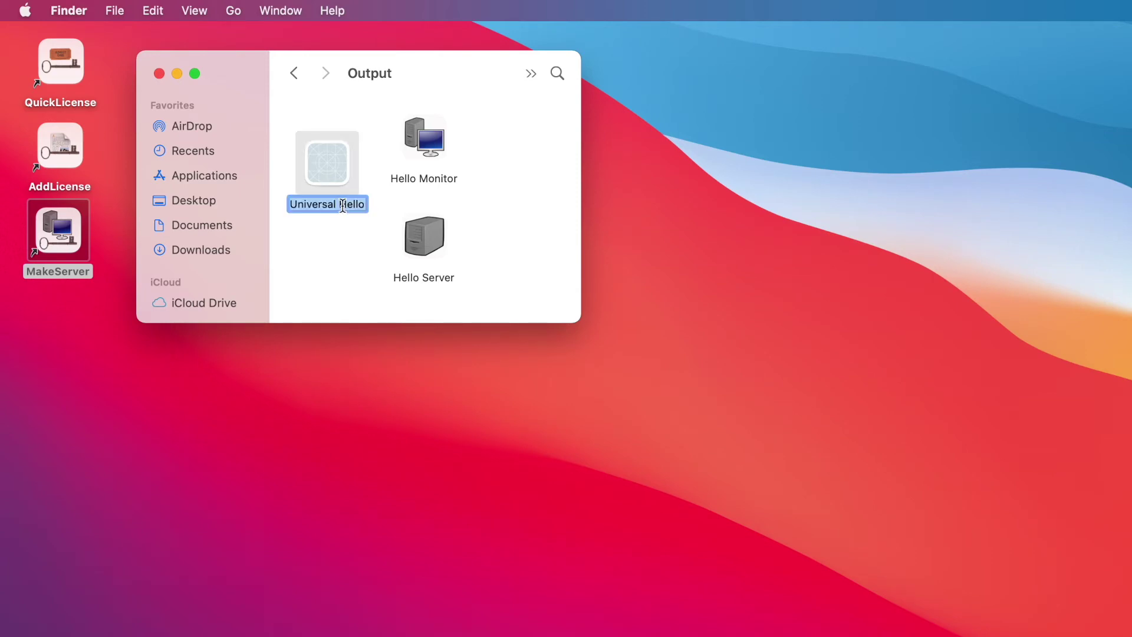
{"action": "left_click_drag", "start_coordinate": [340, 206], "coordinate": [243, 203]}
{"action": "key", "text": "BackSpace"}
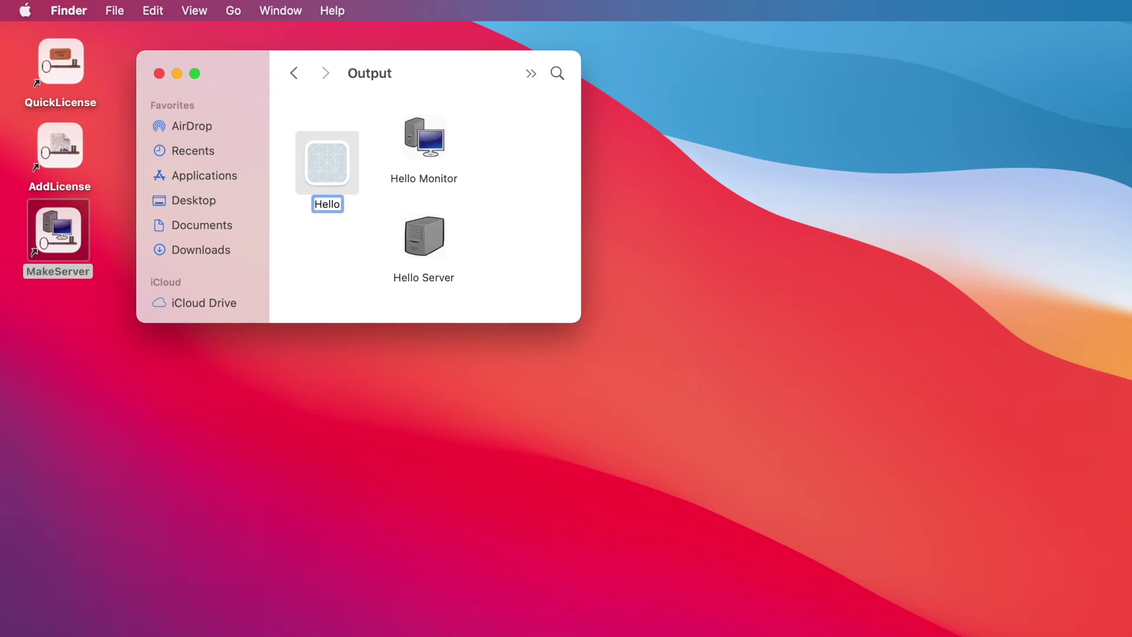
{"action": "left_click", "coordinate": [279, 258]}
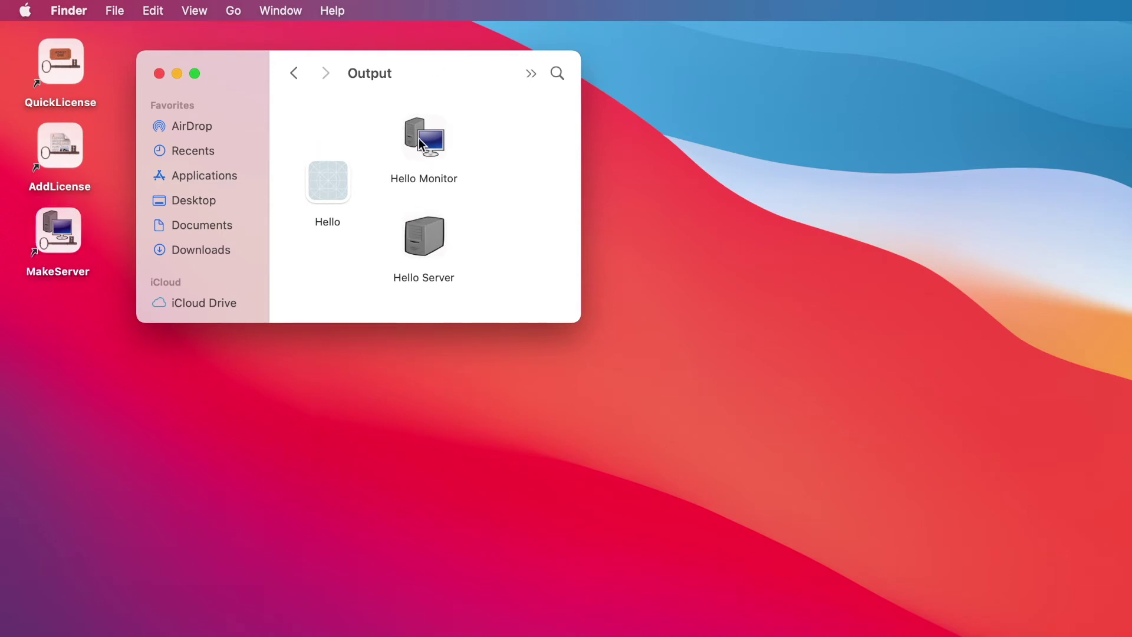
Launch Hello Monitor from the Output folder and arrange its License Monitor and Activation windows side by side.
{"action": "left_click", "coordinate": [424, 242]}
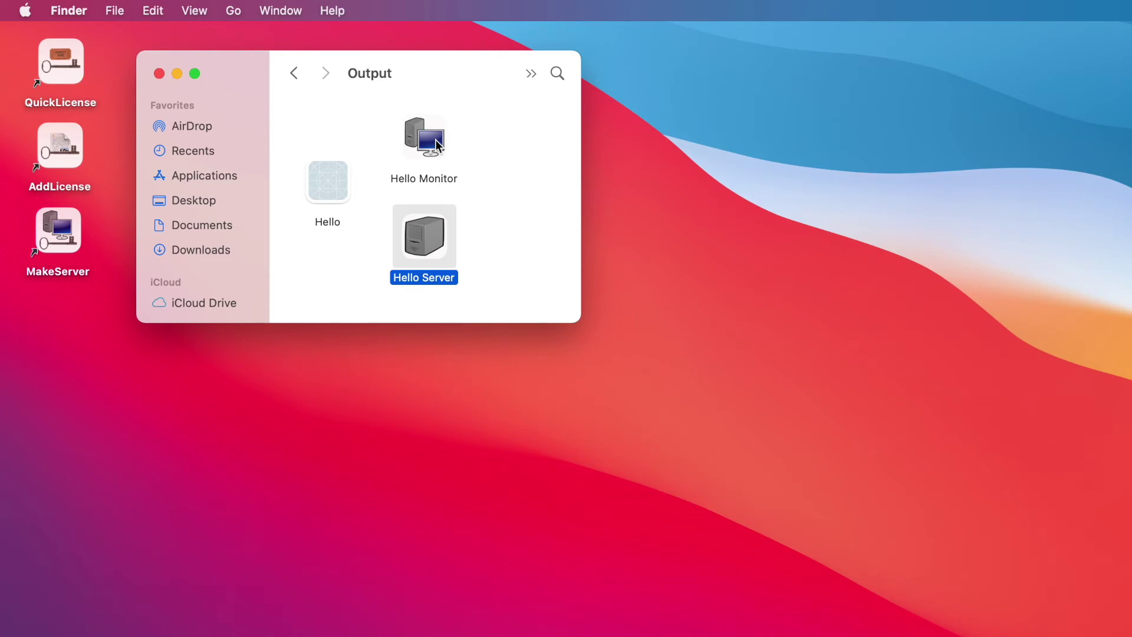
{"action": "double_click", "coordinate": [435, 139]}
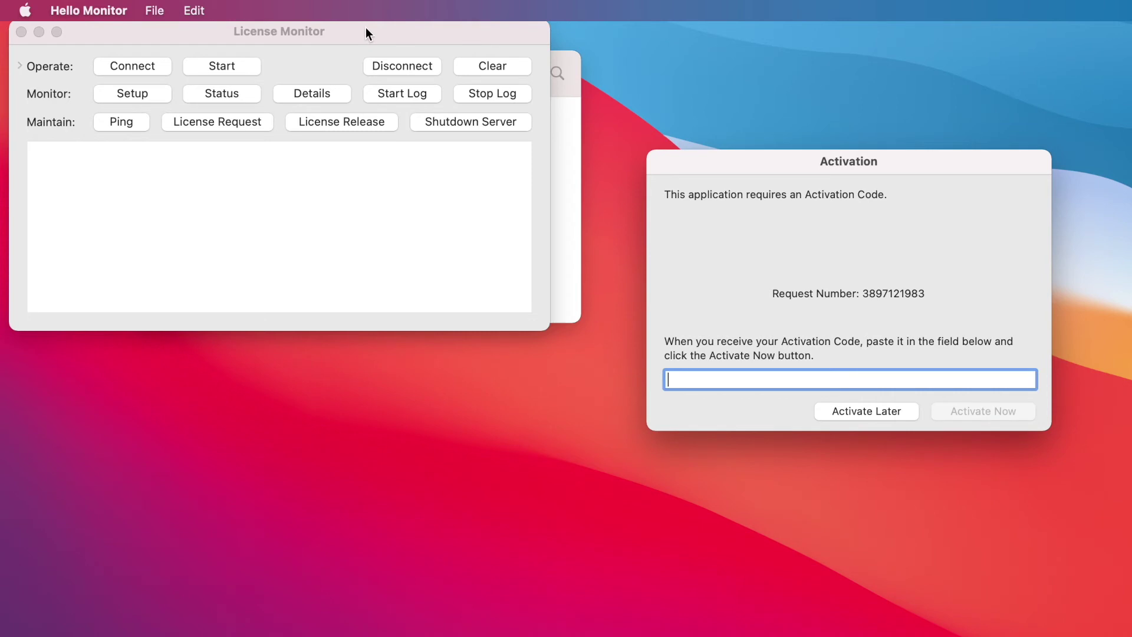
{"action": "left_click_drag", "start_coordinate": [366, 28], "coordinate": [450, 299]}
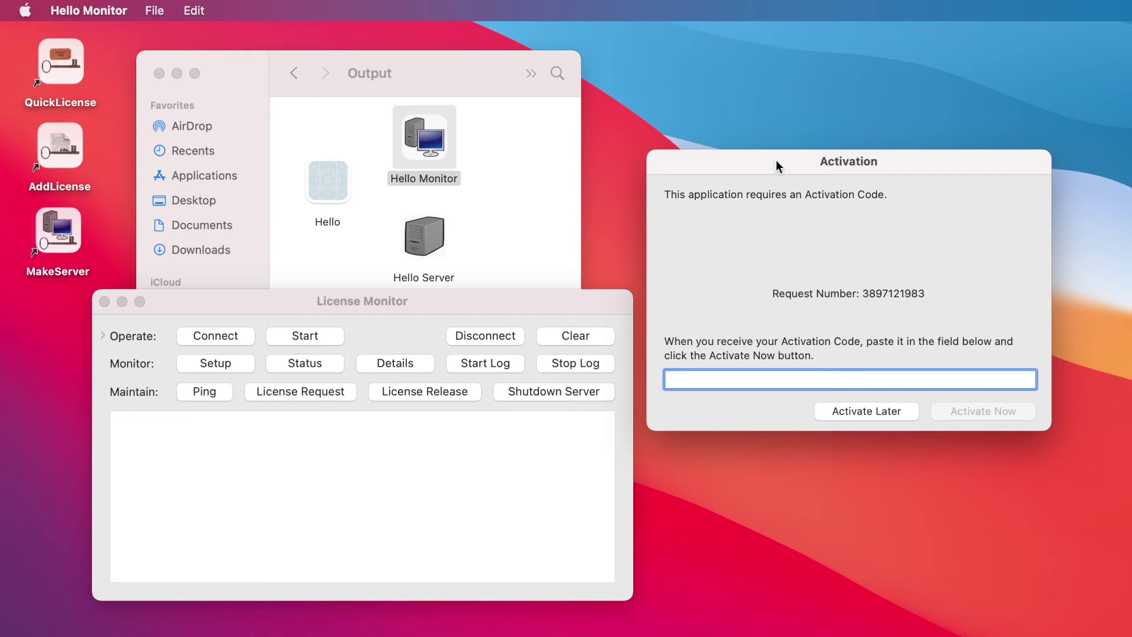
{"action": "left_click_drag", "start_coordinate": [776, 161], "coordinate": [850, 165]}
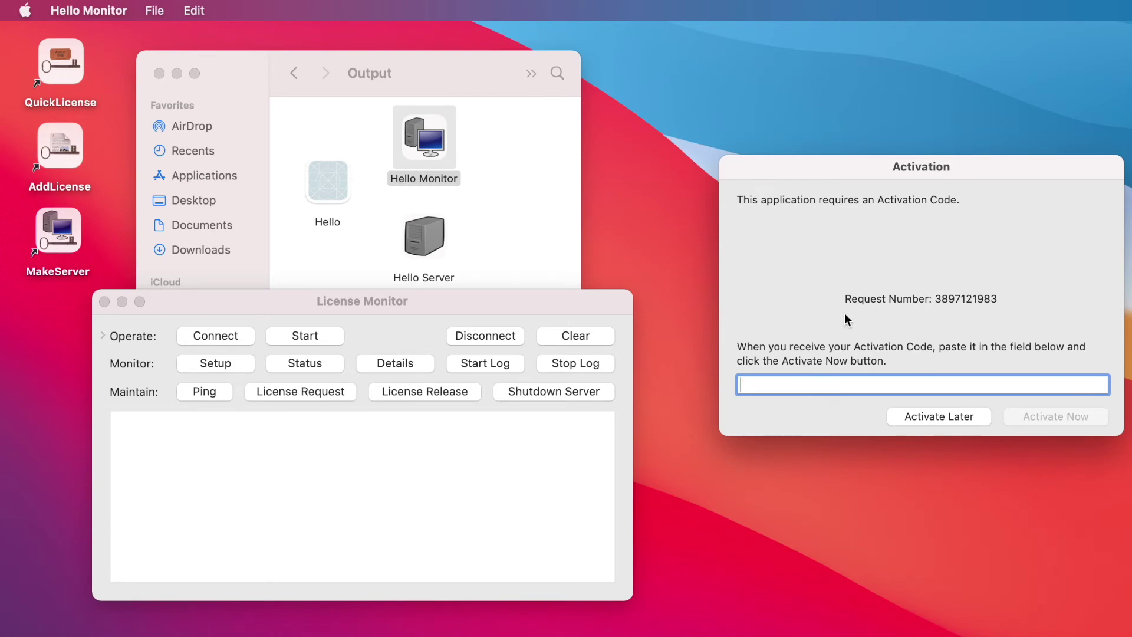
In QuickLicense, generate an activation code in the HelloFloat license record from the monitor's request number, then save and quit.
{"action": "double_click", "coordinate": [68, 69]}
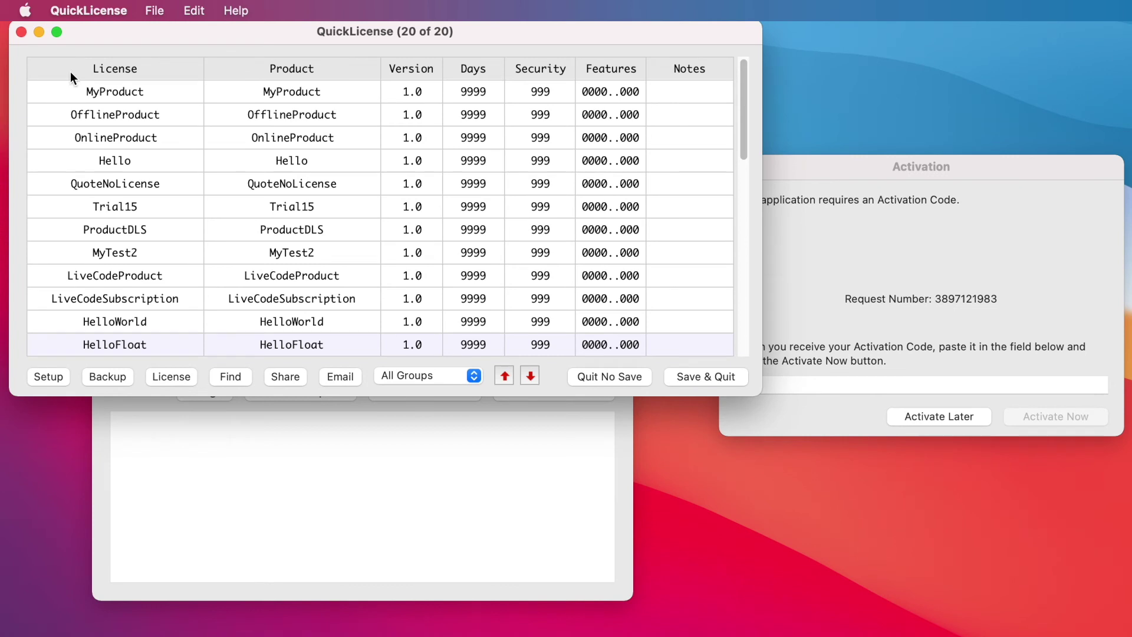
{"action": "double_click", "coordinate": [98, 348]}
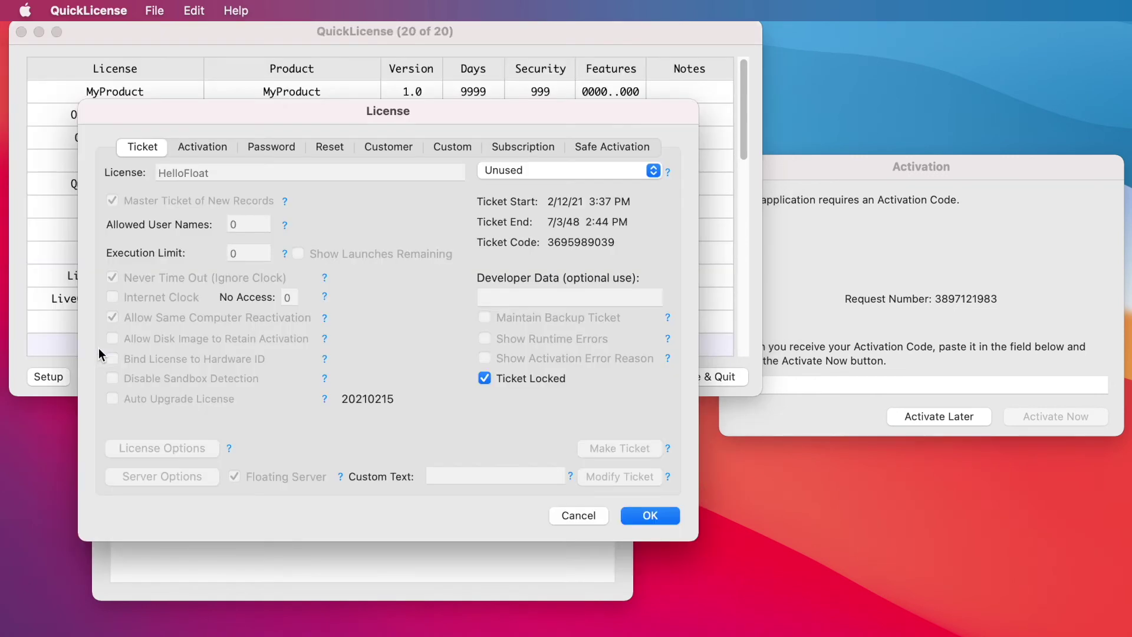
{"action": "left_click", "coordinate": [193, 145]}
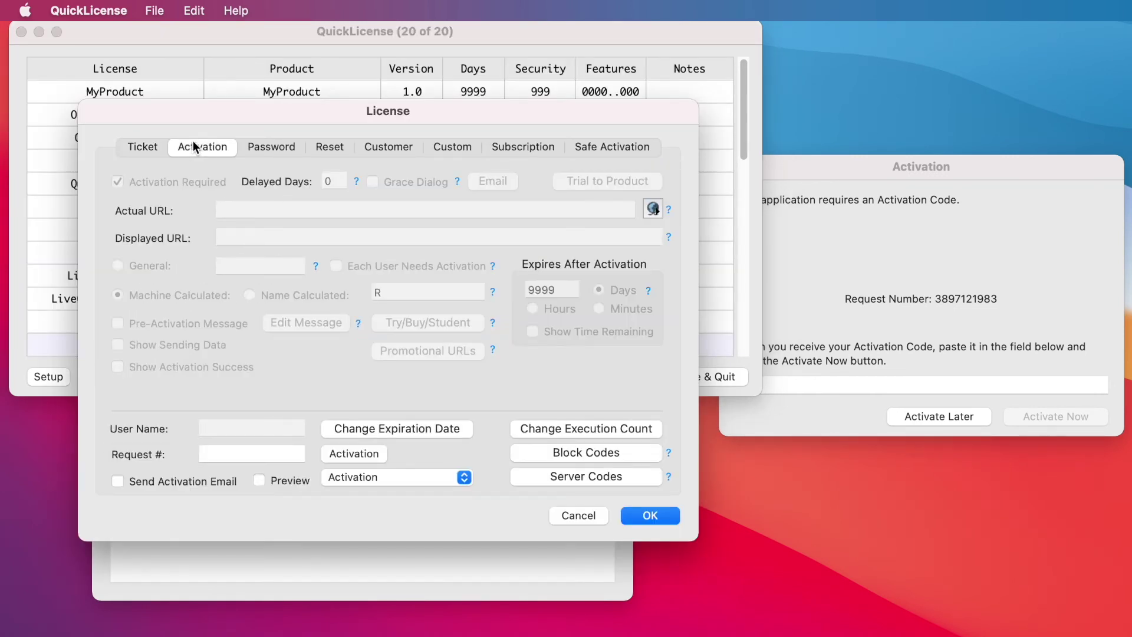
{"action": "left_click", "coordinate": [241, 453]}
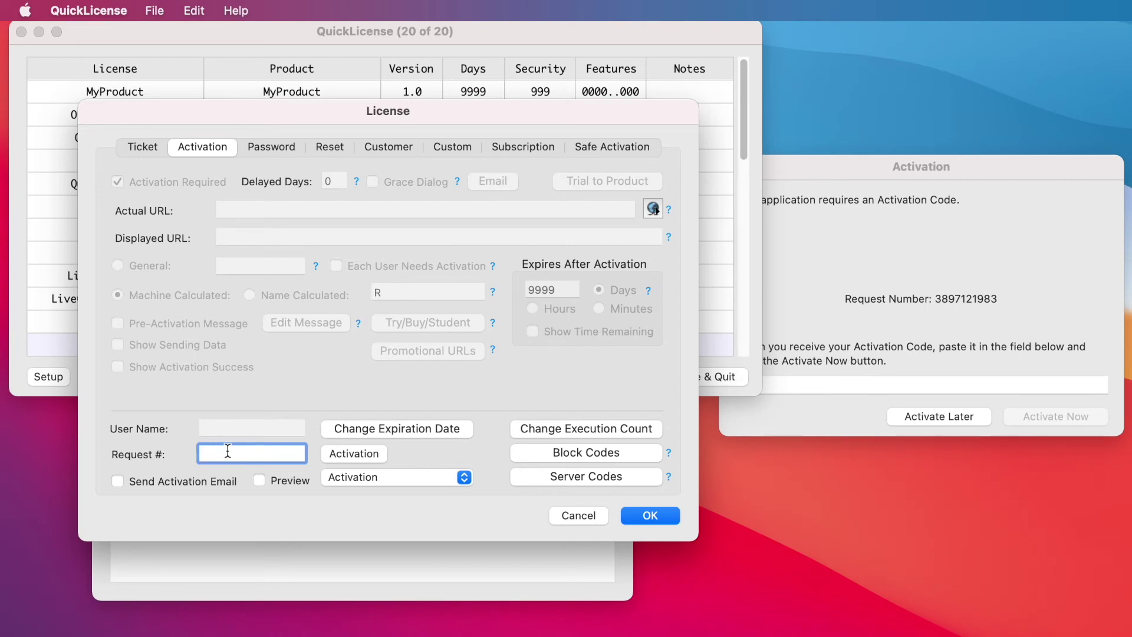
{"action": "key", "text": "super+v"}
{"action": "left_click", "coordinate": [342, 457]}
{"action": "left_click", "coordinate": [641, 516]}
{"action": "left_click", "coordinate": [694, 371]}
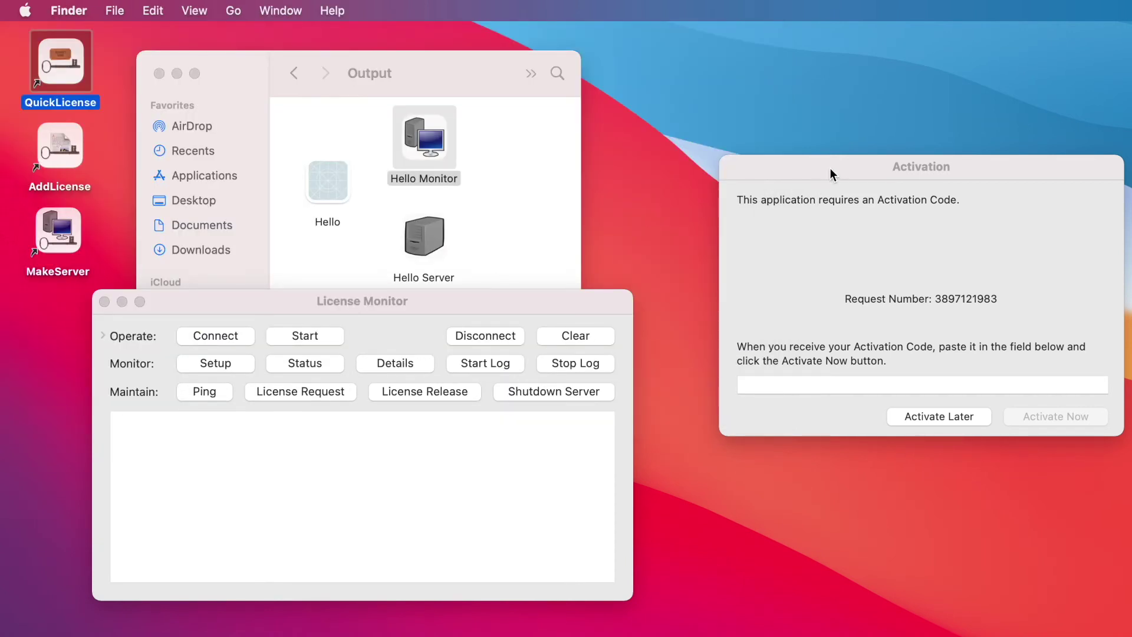
Move the Activation window slightly, paste the activation code into Hello Monitor's activation code field and activate the monitor immediately.
{"action": "left_click_drag", "start_coordinate": [830, 169], "coordinate": [777, 178]}
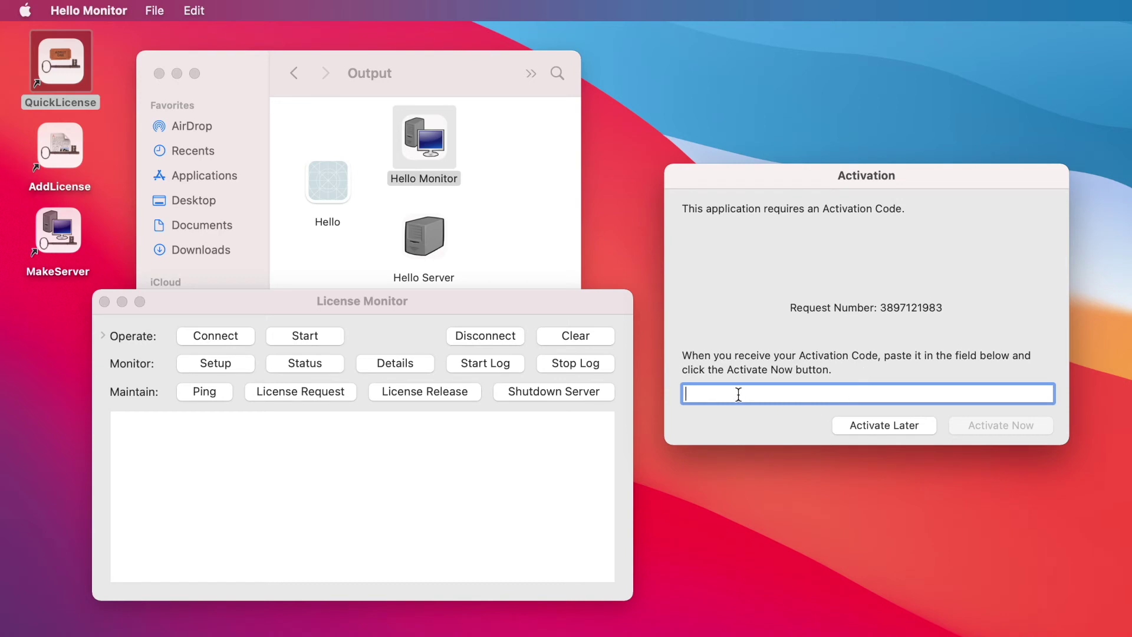
{"action": "type", "text": "√"}
{"action": "key", "text": "BackSpace"}
{"action": "key", "text": "super+v"}
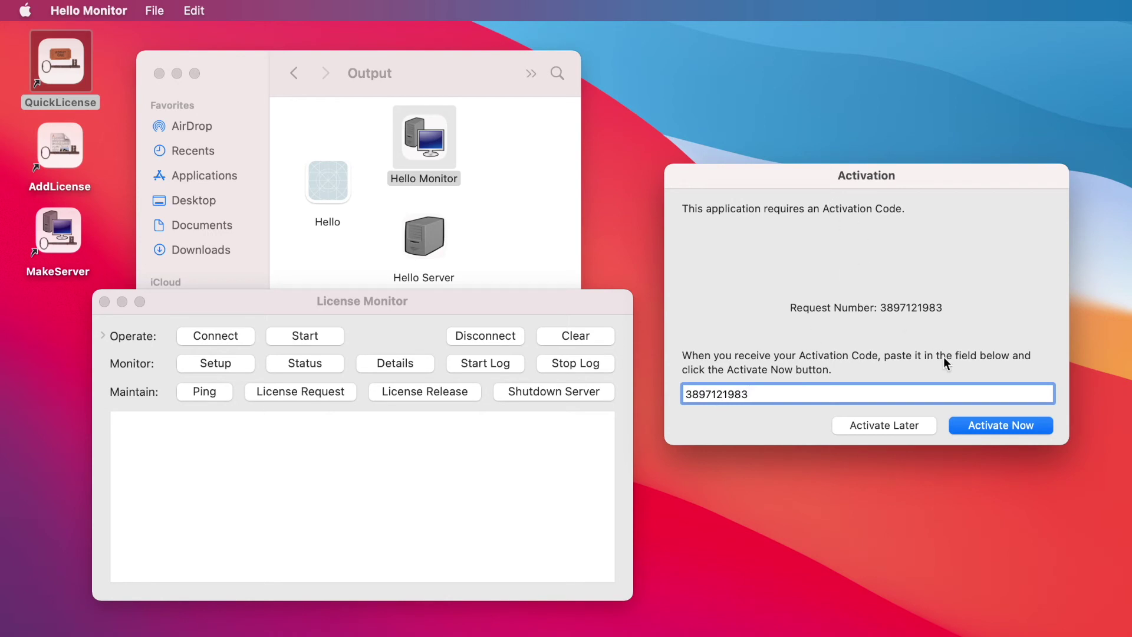
{"action": "left_click", "coordinate": [1019, 426]}
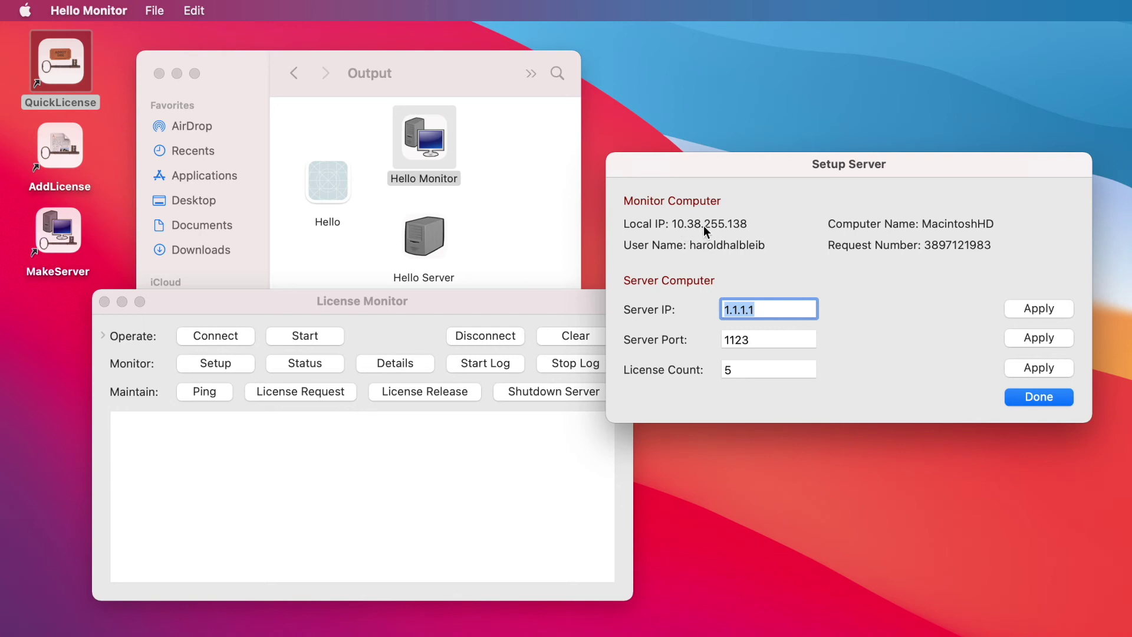
Set the server IP to 10.38.255.138 in the Setup Server window, apply it to the data file and finish the setup.
{"action": "left_click", "coordinate": [727, 313]}
{"action": "type", "text": "33"}
{"action": "double_click", "coordinate": [761, 308]}
{"action": "type", "text": "255.13"}
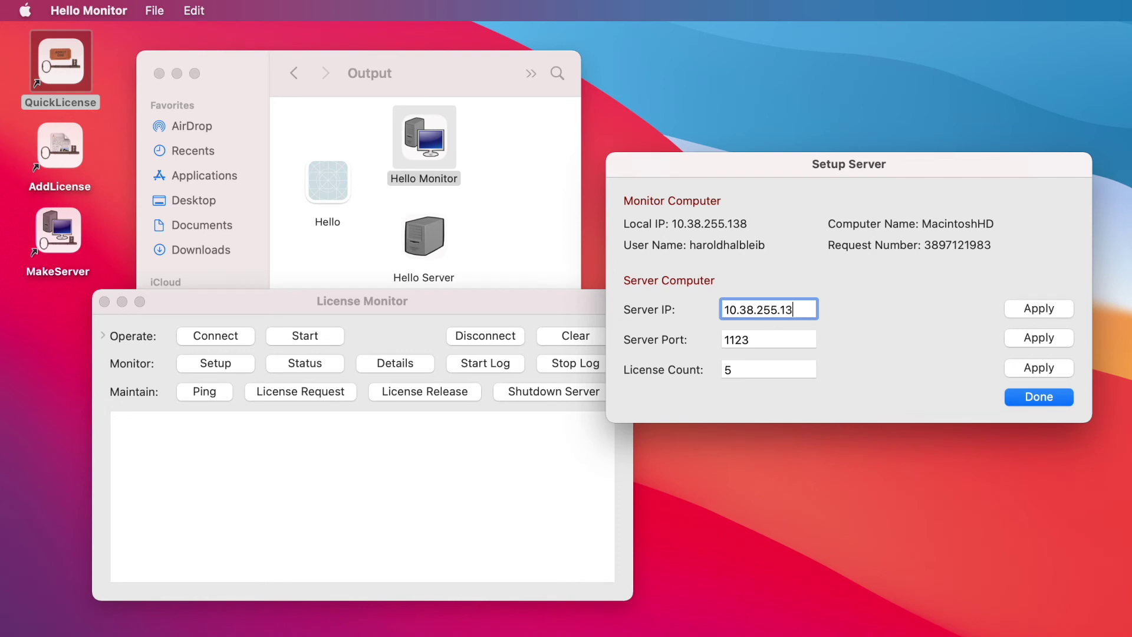
{"action": "type", "text": "8"}
{"action": "left_click", "coordinate": [1027, 309]}
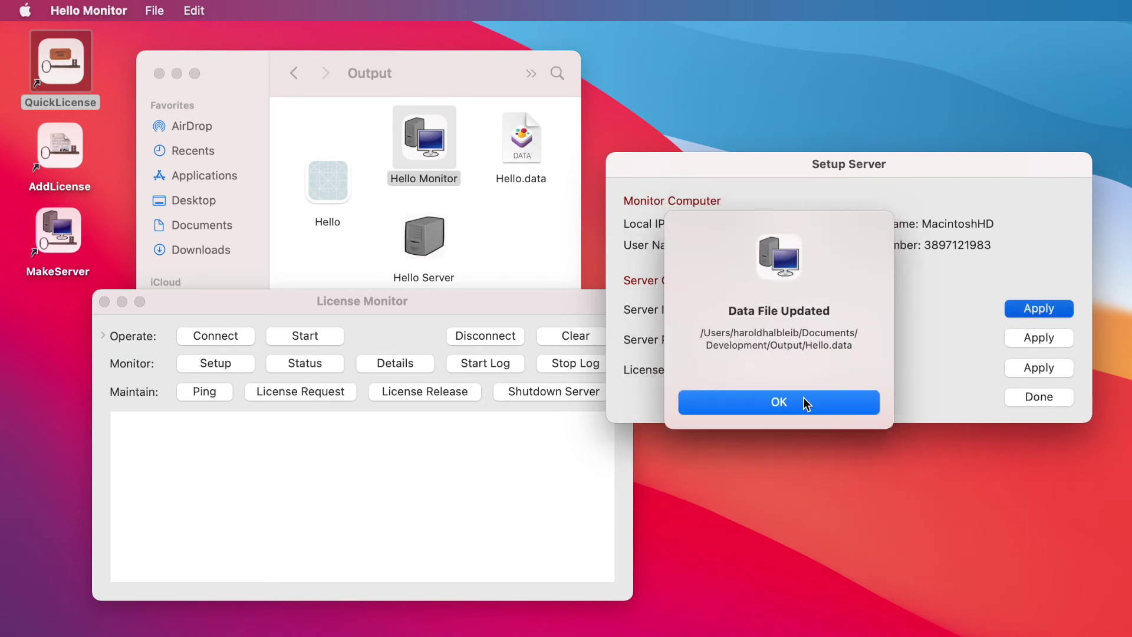
{"action": "left_click", "coordinate": [816, 406]}
{"action": "left_click", "coordinate": [1014, 394]}
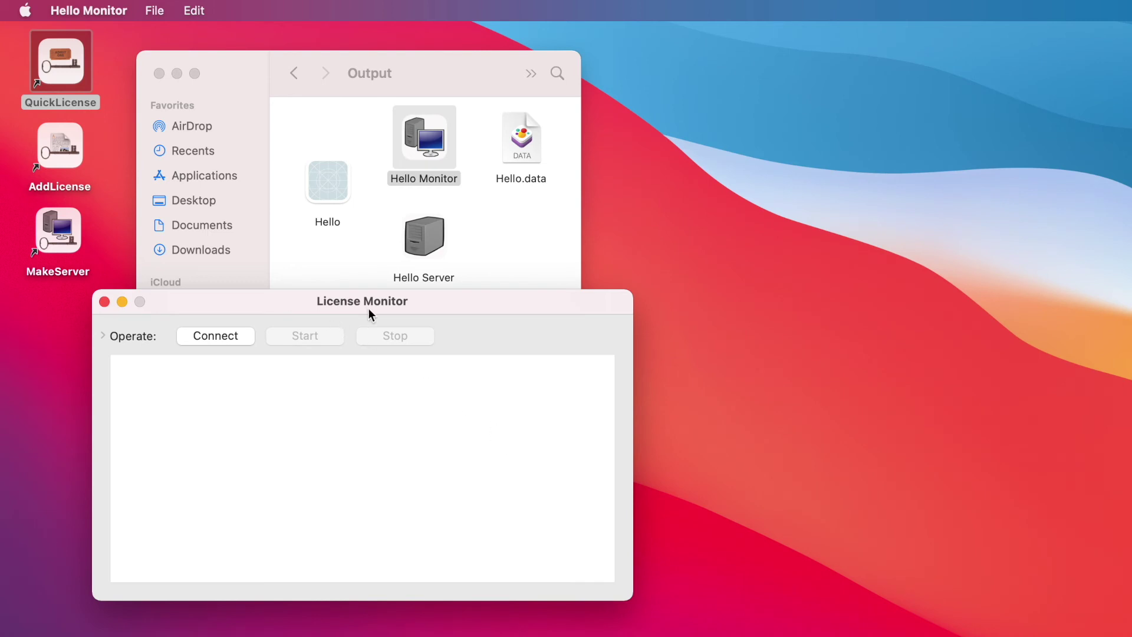
Close the License Monitor, relaunch Hello Monitor from the Output folder and connect it to the license server.
{"action": "left_click", "coordinate": [104, 302]}
{"action": "left_click", "coordinate": [551, 270]}
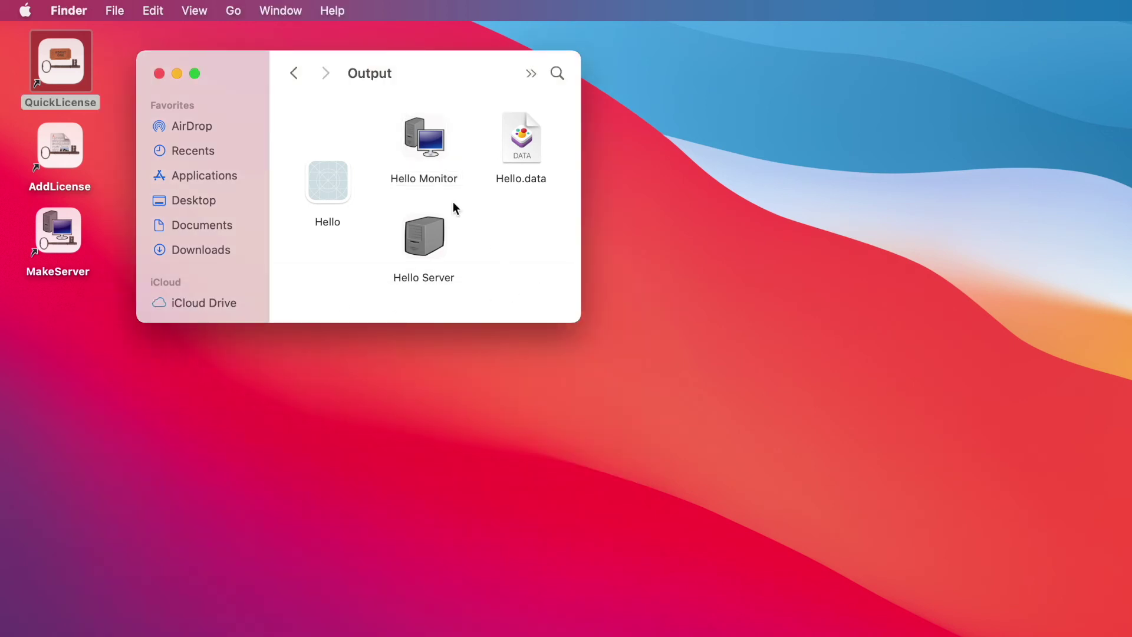
{"action": "double_click", "coordinate": [420, 135]}
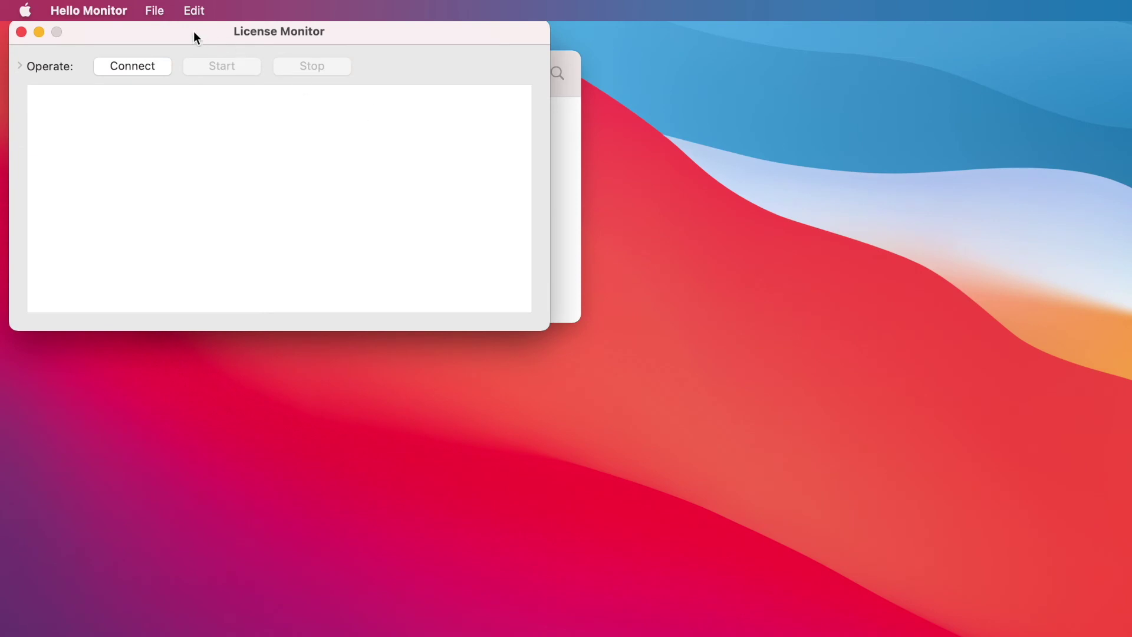
{"action": "left_click_drag", "start_coordinate": [180, 36], "coordinate": [332, 155]}
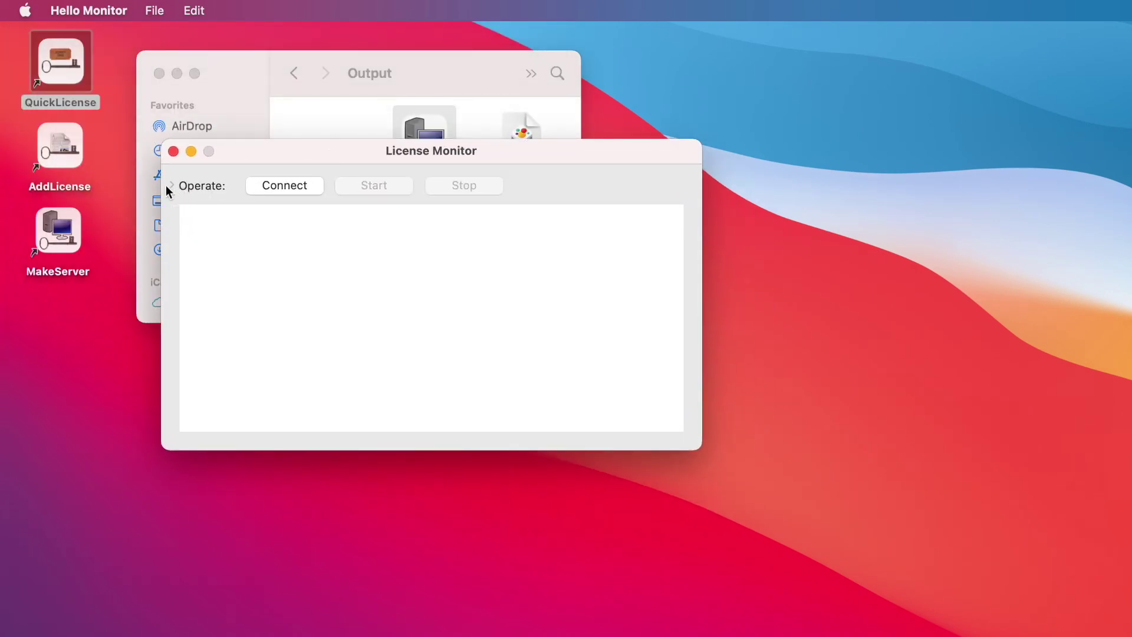
{"action": "left_click", "coordinate": [268, 186]}
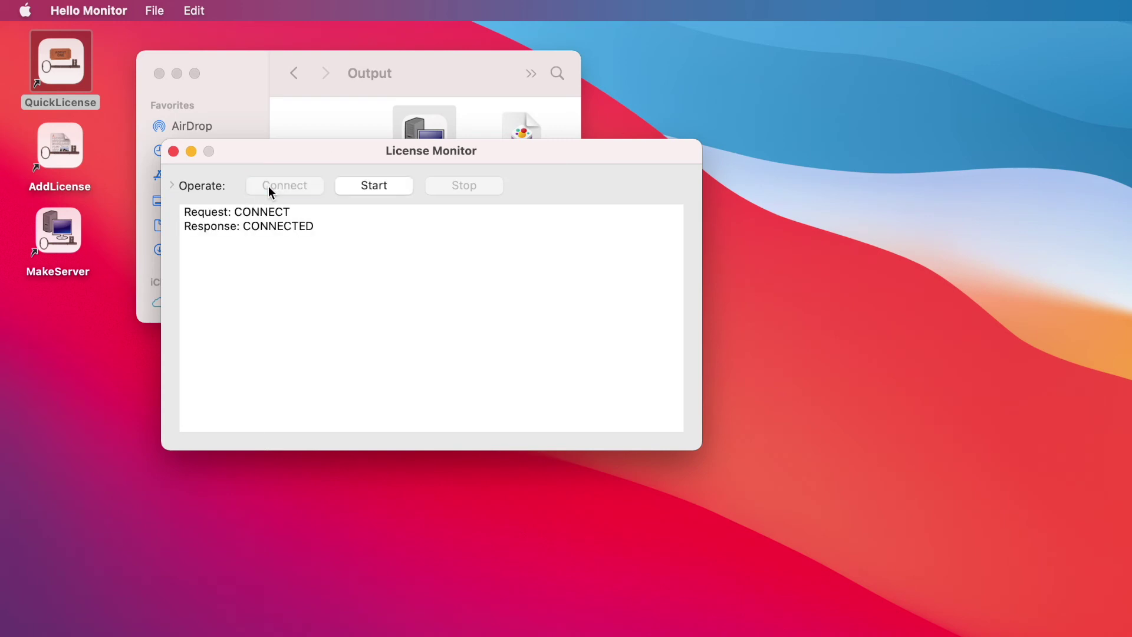
Expand the full monitor controls, start the license server, request its status and quit Hello Monitor.
{"action": "left_click", "coordinate": [171, 185]}
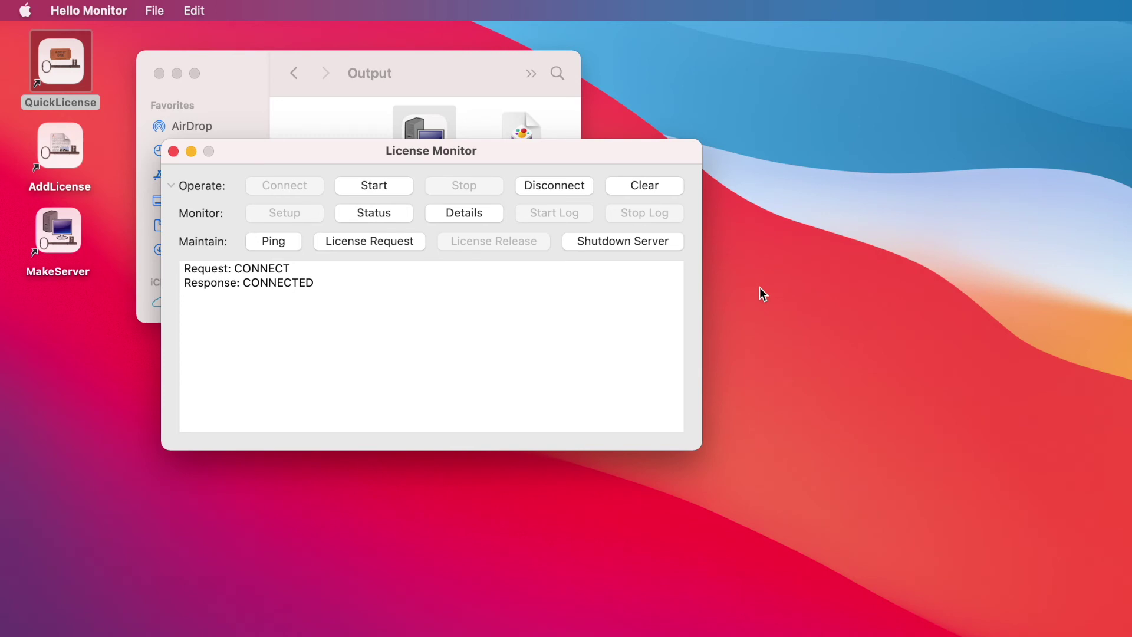
{"action": "left_click", "coordinate": [341, 190]}
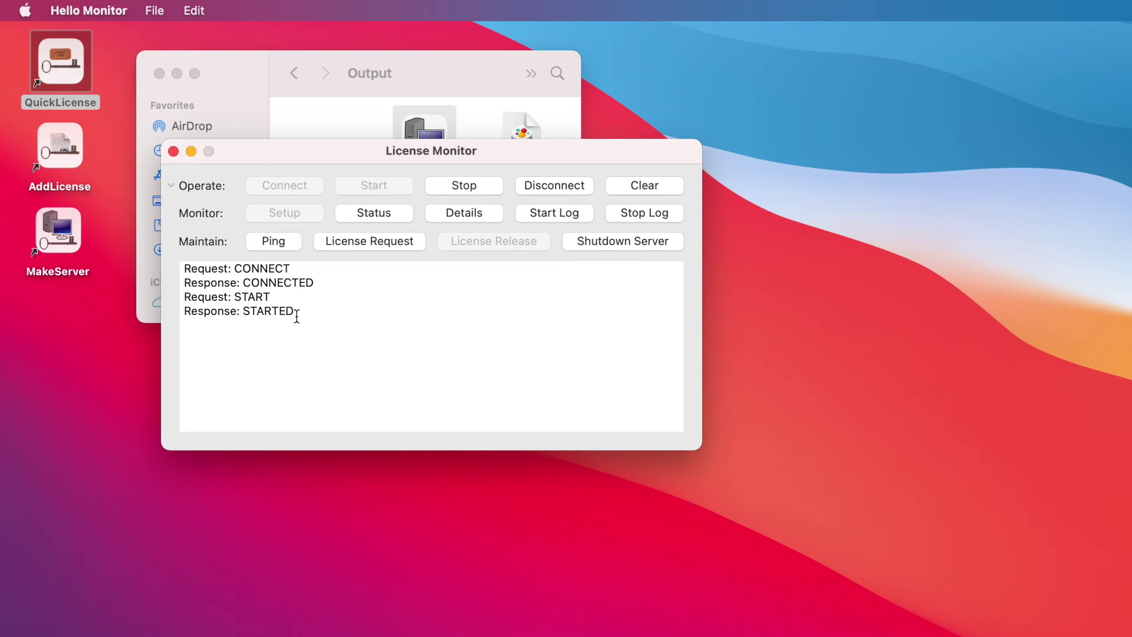
{"action": "left_click", "coordinate": [352, 212]}
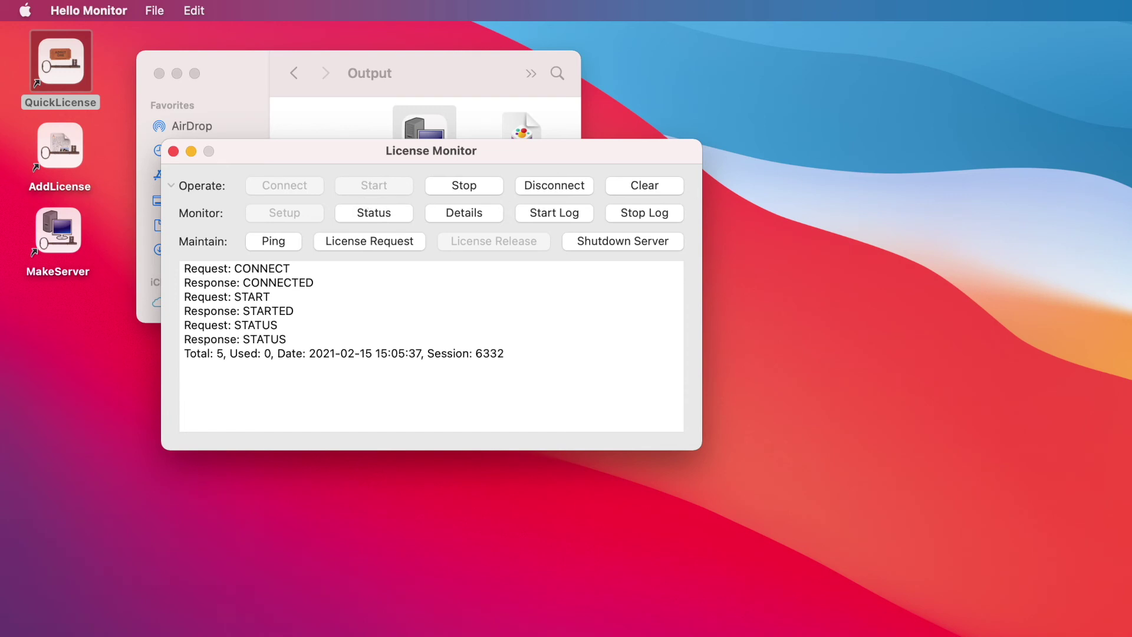
{"action": "key", "text": "super+q"}
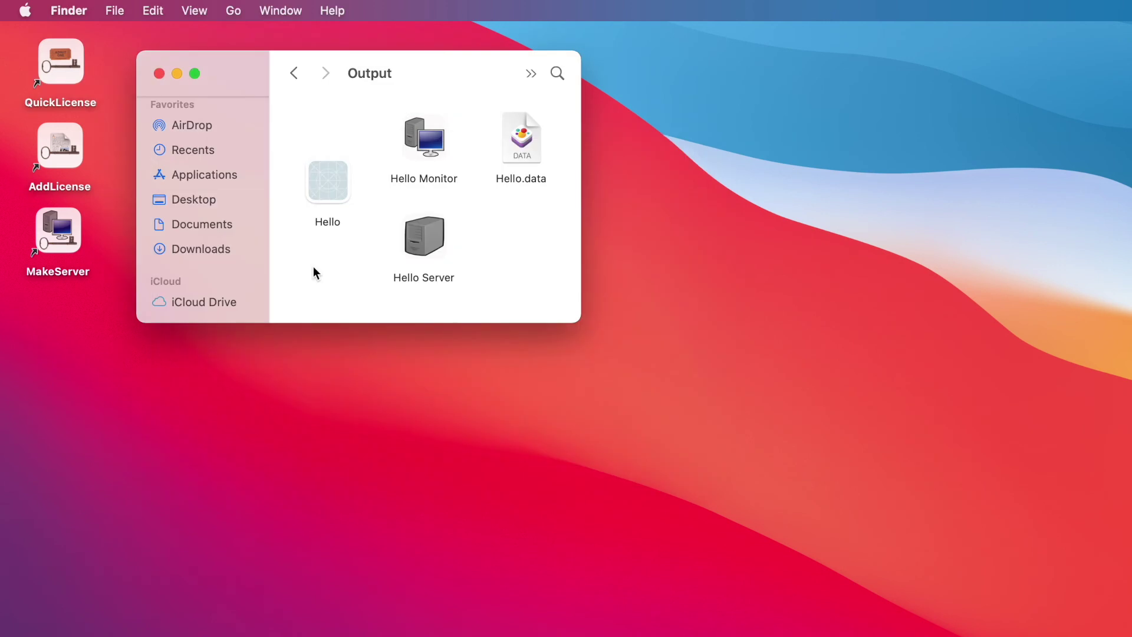
Launch Hello from the Output folder and set its license server IP to 10.38.255.138, keeping port 1123.
{"action": "double_click", "coordinate": [328, 169]}
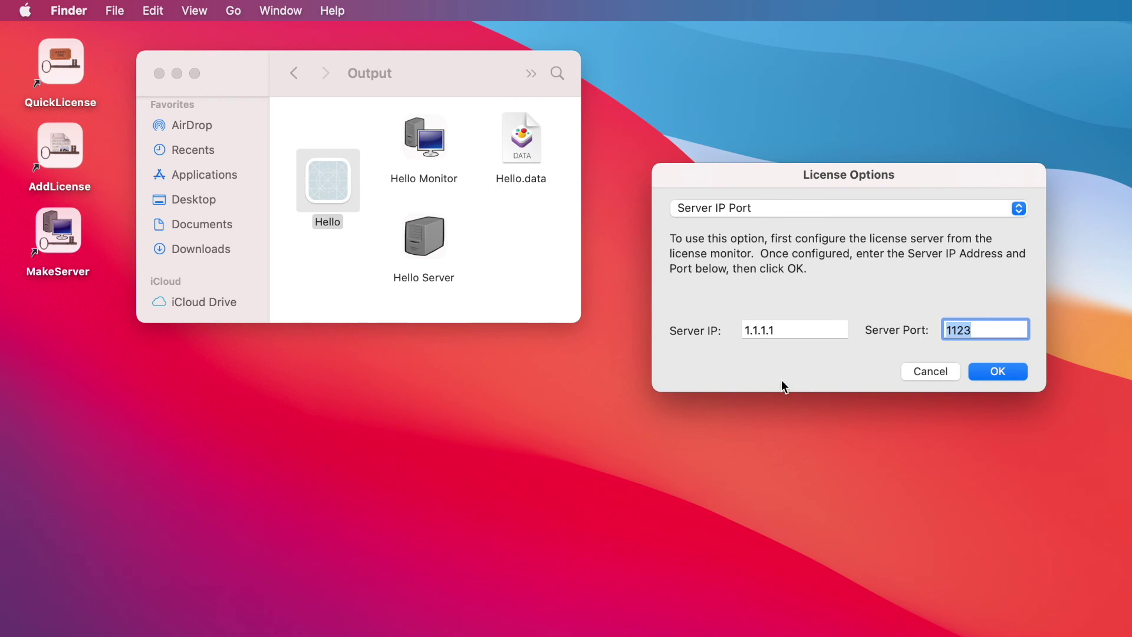
{"action": "left_click", "coordinate": [748, 330]}
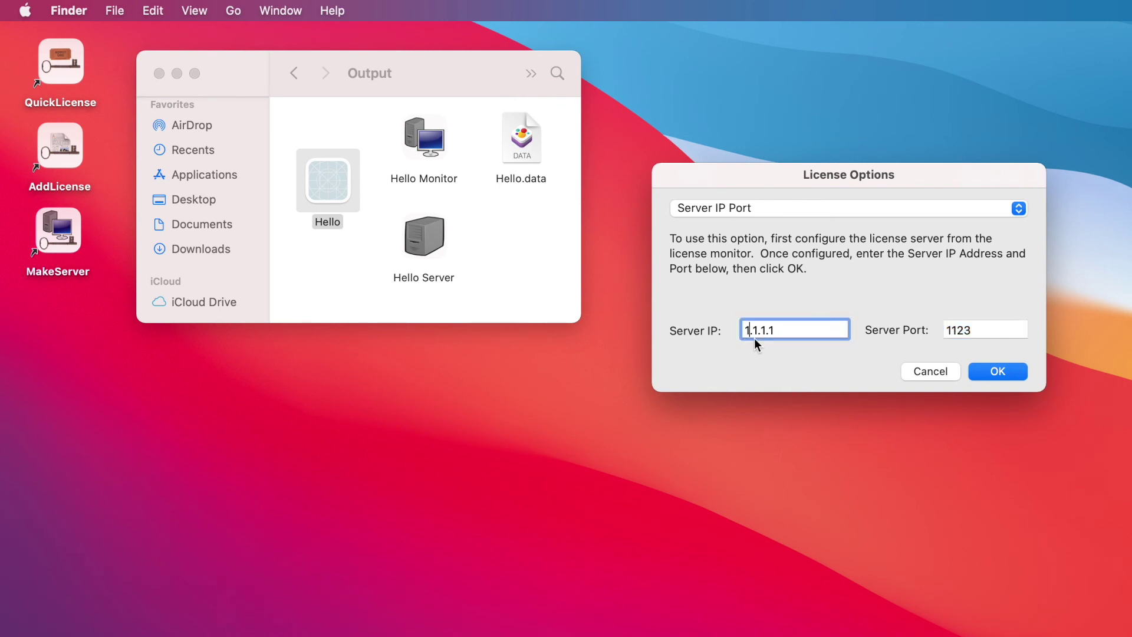
{"action": "type", "text": "0"}
{"action": "left_click_drag", "start_coordinate": [762, 331], "coordinate": [766, 328]}
{"action": "type", "text": "38"}
{"action": "left_click_drag", "start_coordinate": [776, 330], "coordinate": [784, 329]}
{"action": "type", "text": "255"}
{"action": "key", "text": "Right"}
{"action": "type", "text": "38"}
{"action": "left_click", "coordinate": [989, 373]}
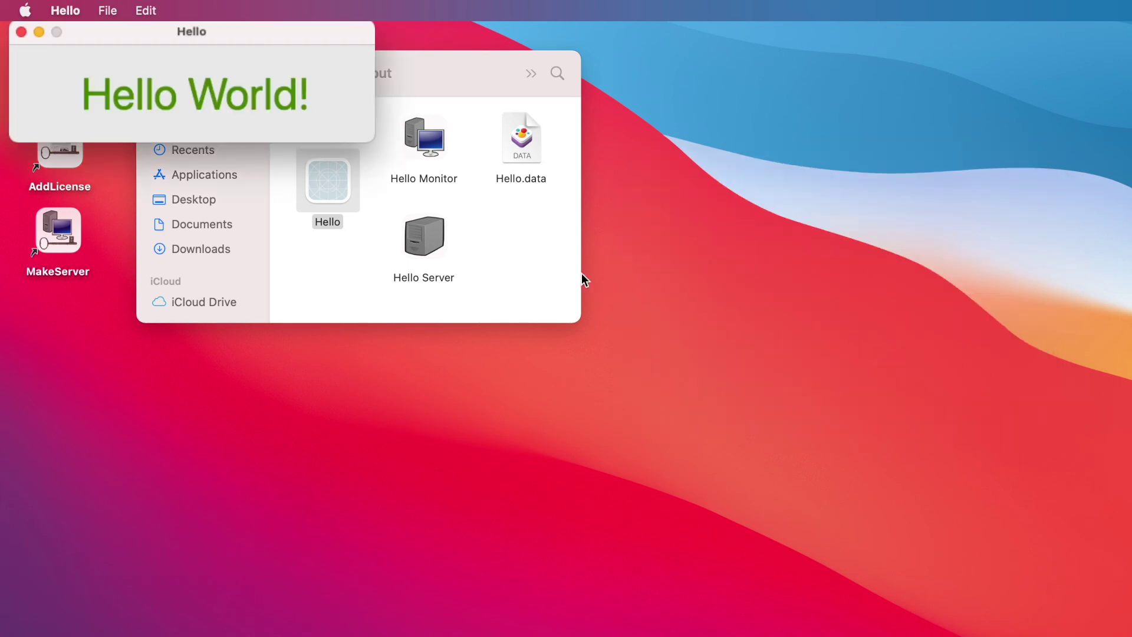
Close Hello, relaunch it from the Output folder to check its startup with the saved server settings, and close it again.
{"action": "left_click", "coordinate": [21, 32]}
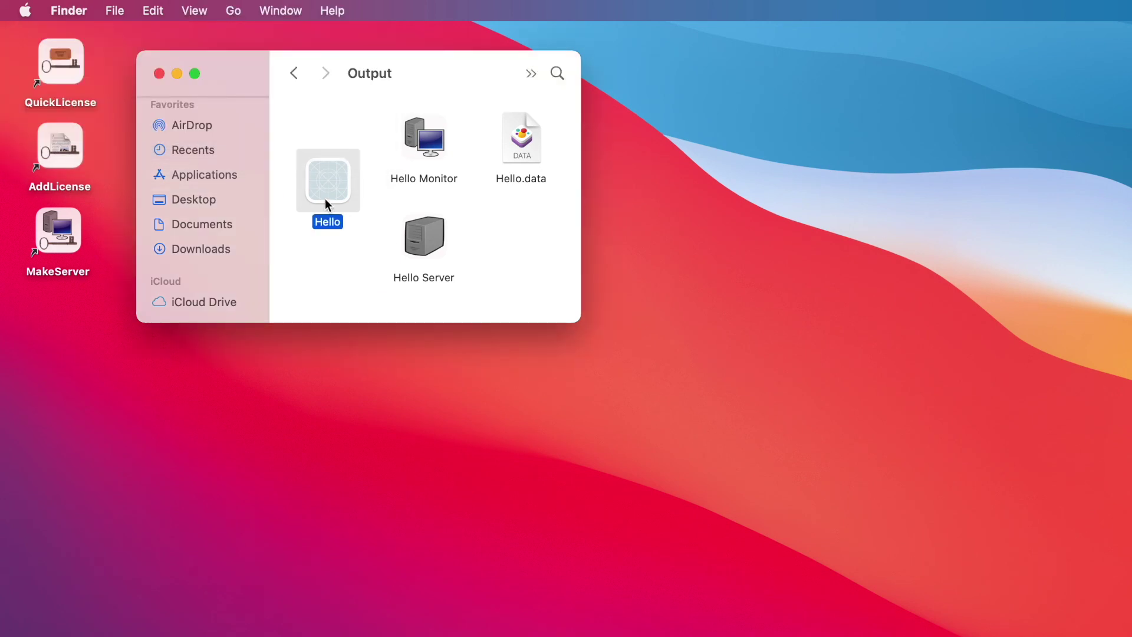
{"action": "double_click", "coordinate": [344, 180]}
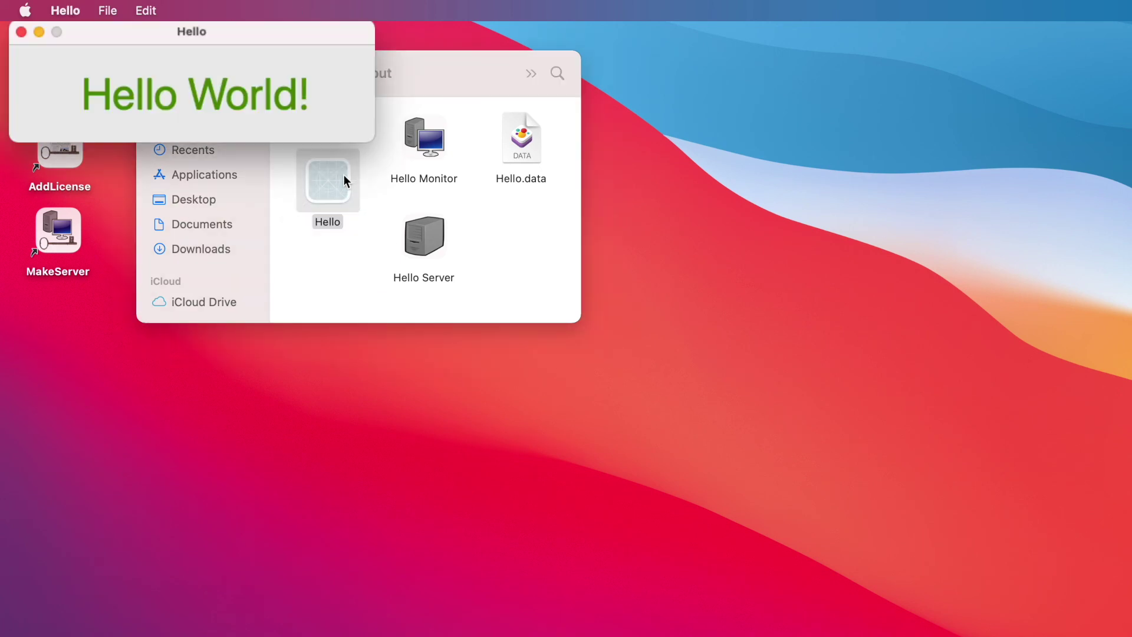
{"action": "left_click", "coordinate": [21, 32]}
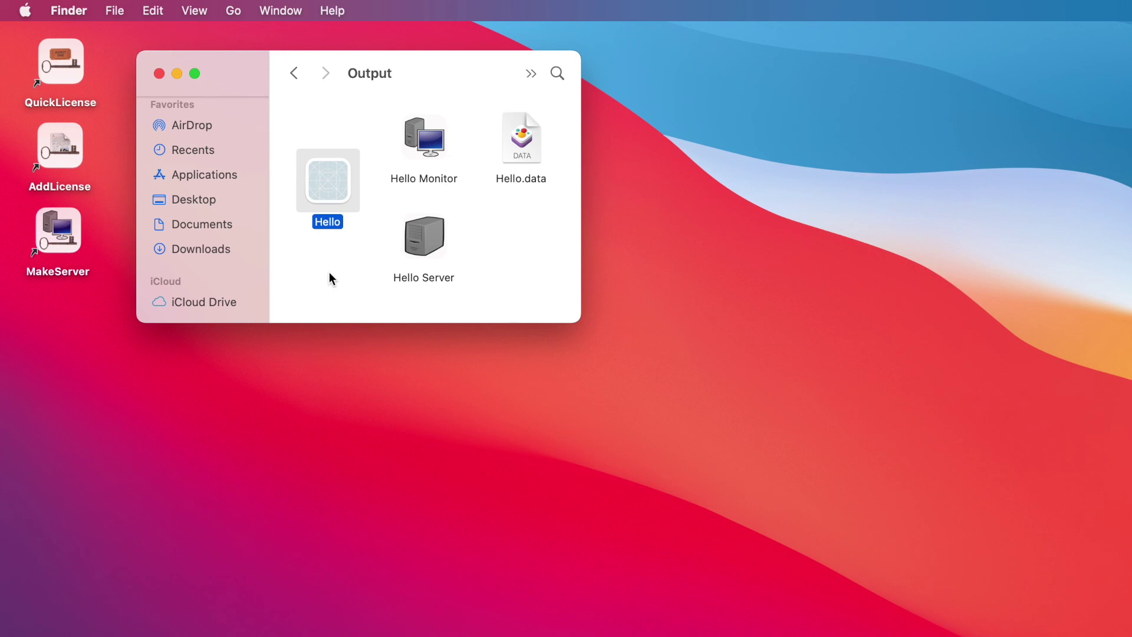
Move the running Hello window clear of the Output folder, launch Hello Monitor and connect it to the license server.
{"action": "left_click_drag", "start_coordinate": [689, 425], "coordinate": [858, 506]}
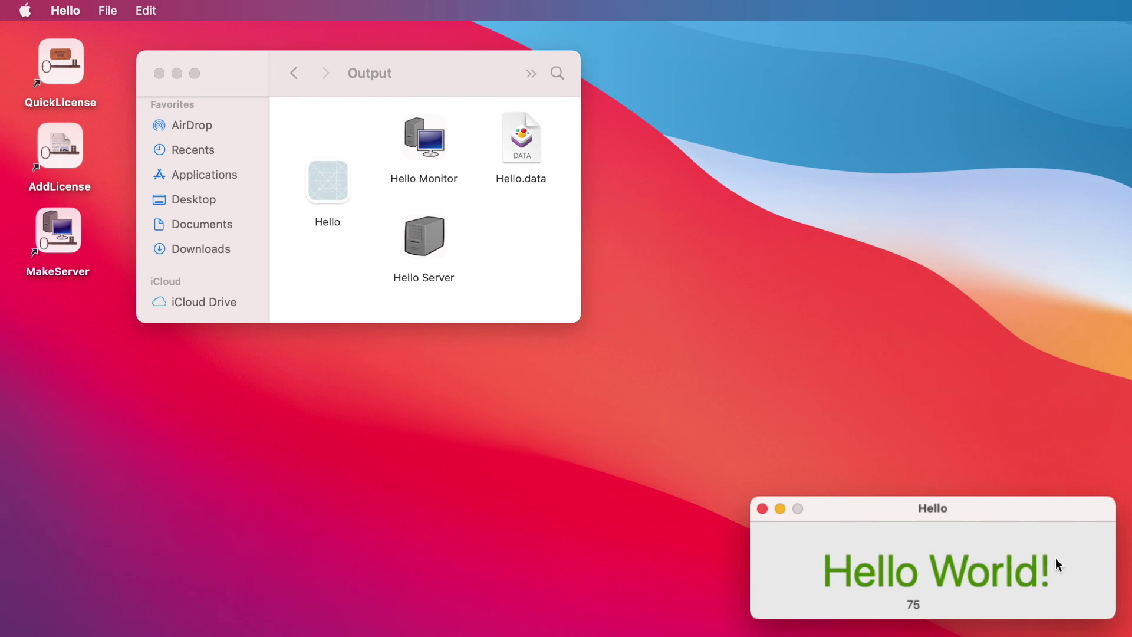
{"action": "double_click", "coordinate": [422, 140]}
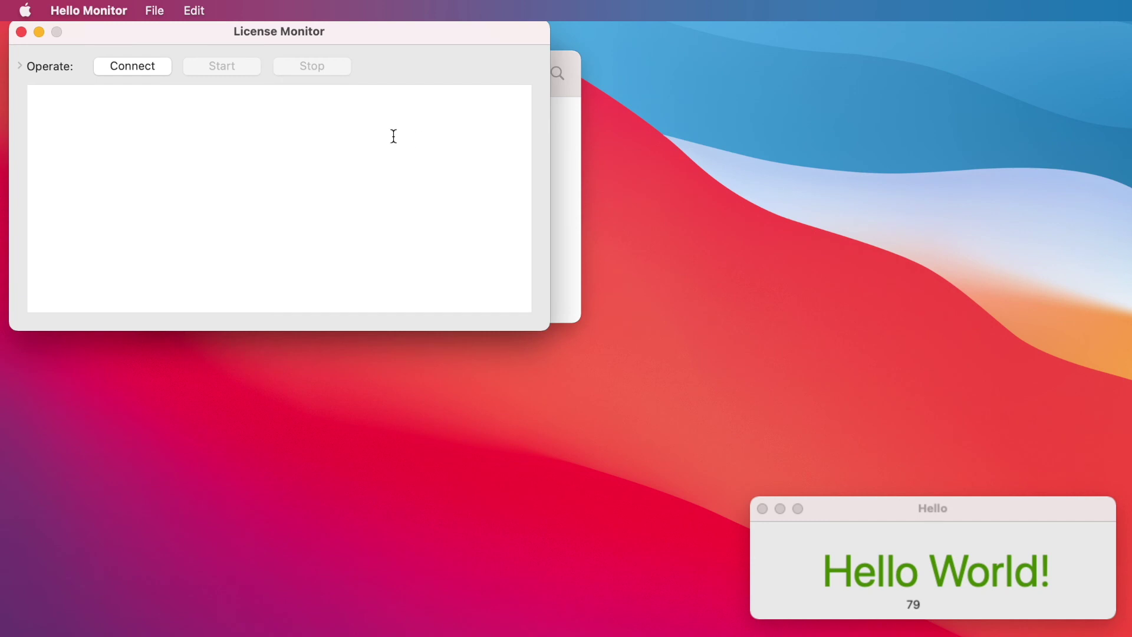
{"action": "left_click", "coordinate": [121, 67]}
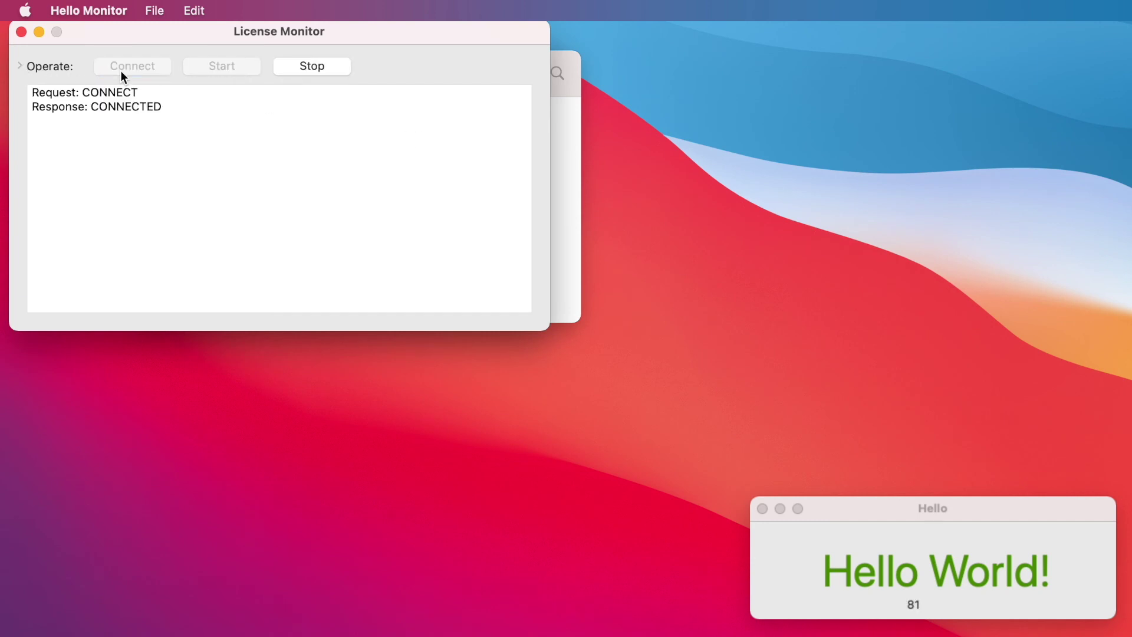
Expand the monitor controls and request the license server's status and the details of the licenses in use.
{"action": "left_click", "coordinate": [21, 66]}
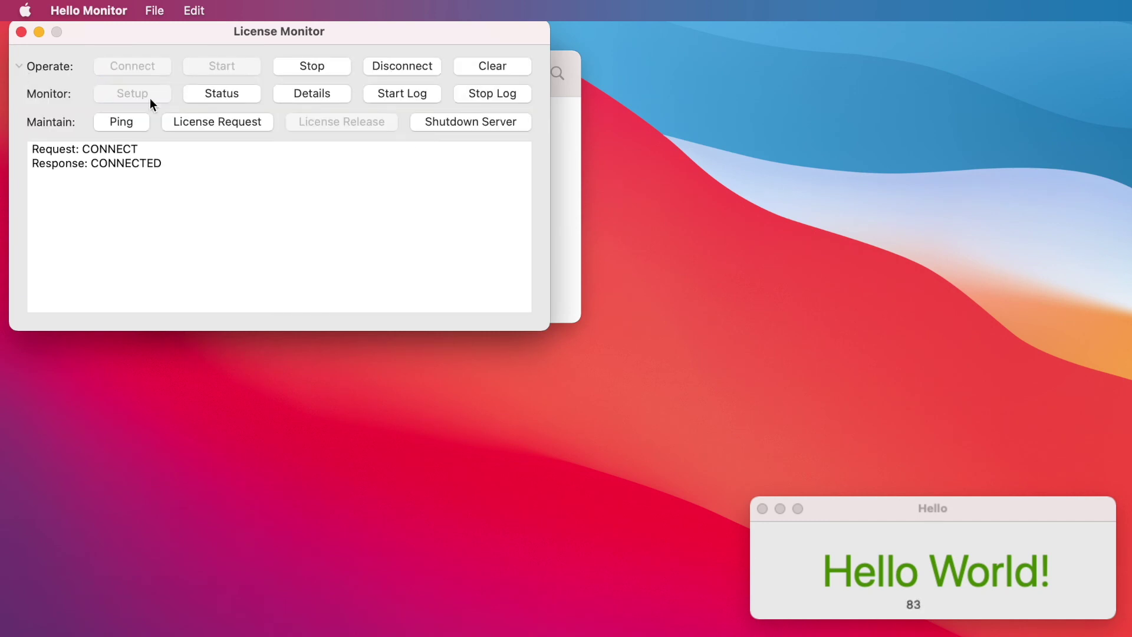
{"action": "left_click", "coordinate": [202, 94]}
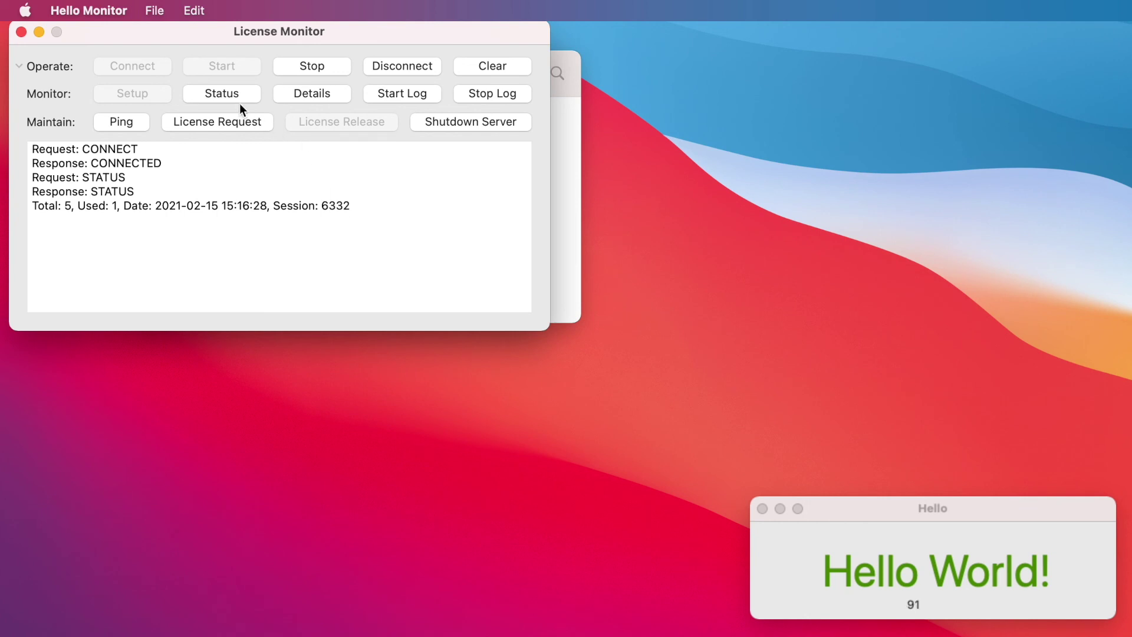
{"action": "left_click", "coordinate": [306, 97]}
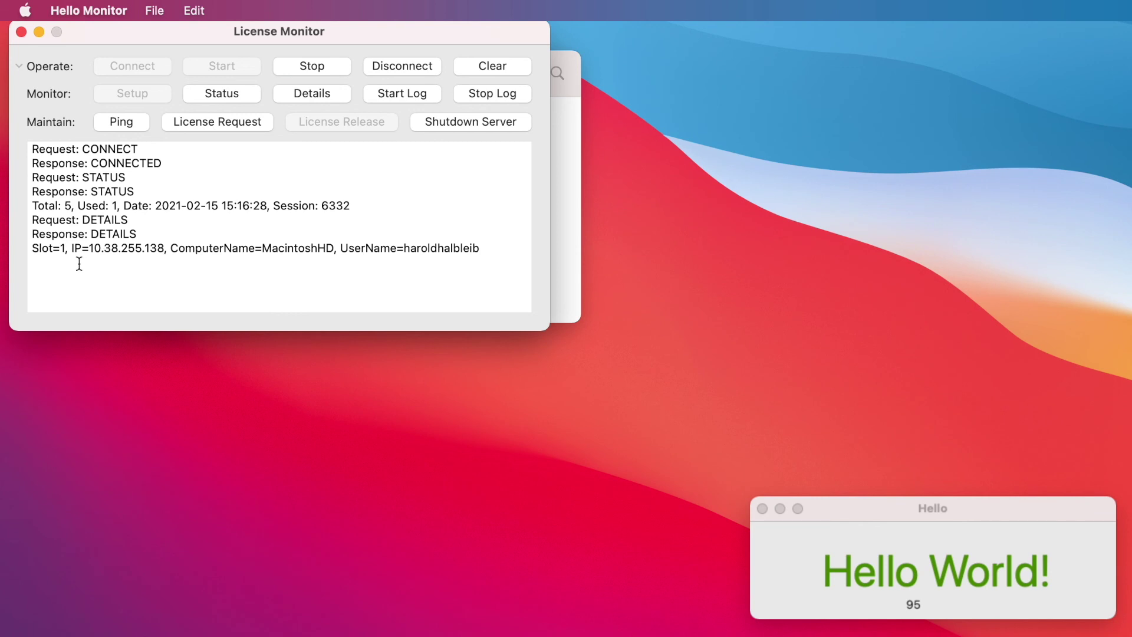